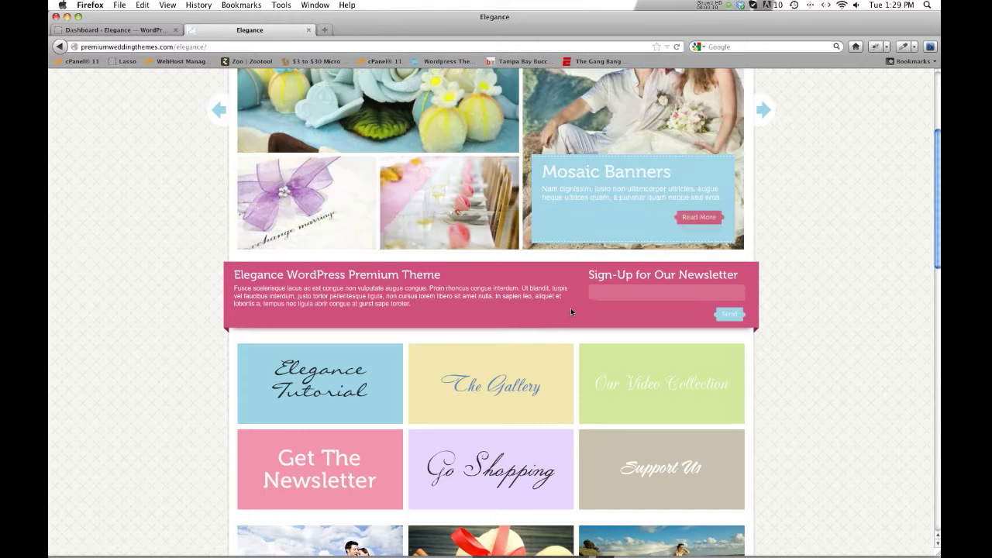
- Look over the Elegance demo homepage, from the mosaic slider and newsletter bar to the coloured boxes, article blocks and gallery section
{"action": "scroll", "coordinate": [303, 178], "scroll_direction": "up", "scroll_amount": 3}
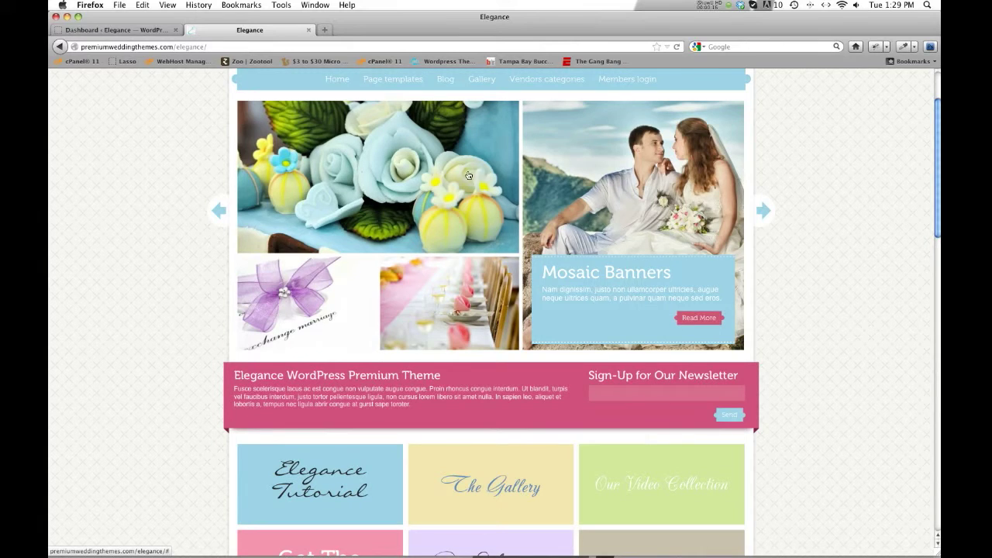
{"action": "scroll", "coordinate": [545, 204], "scroll_direction": "down", "scroll_amount": 5}
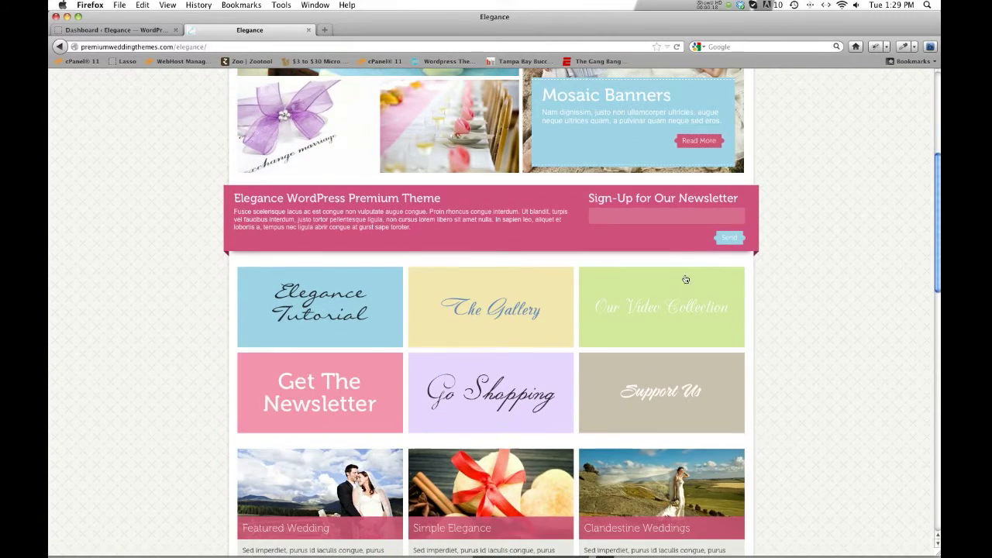
{"action": "scroll", "coordinate": [763, 332], "scroll_direction": "down", "scroll_amount": 20}
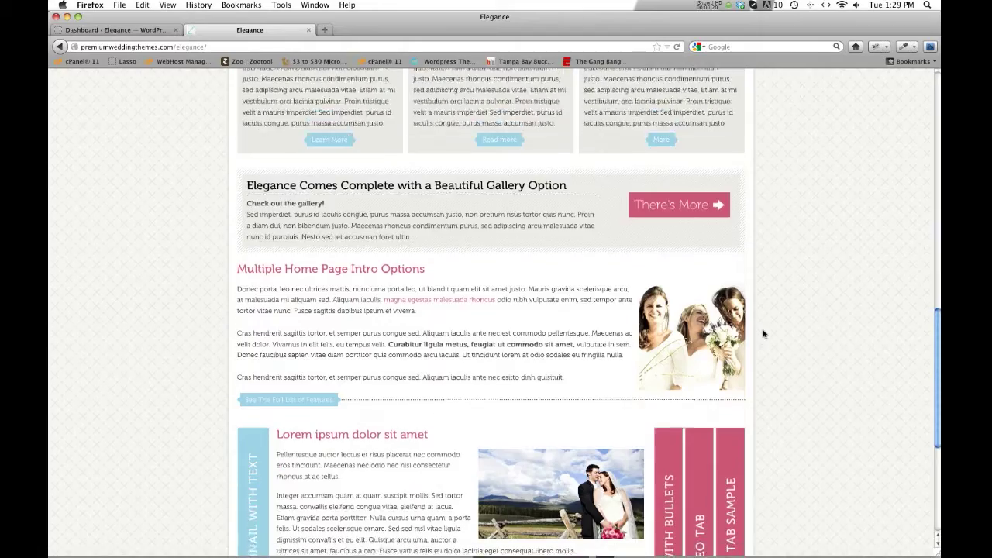
{"action": "scroll", "coordinate": [572, 425], "scroll_direction": "up", "scroll_amount": 9}
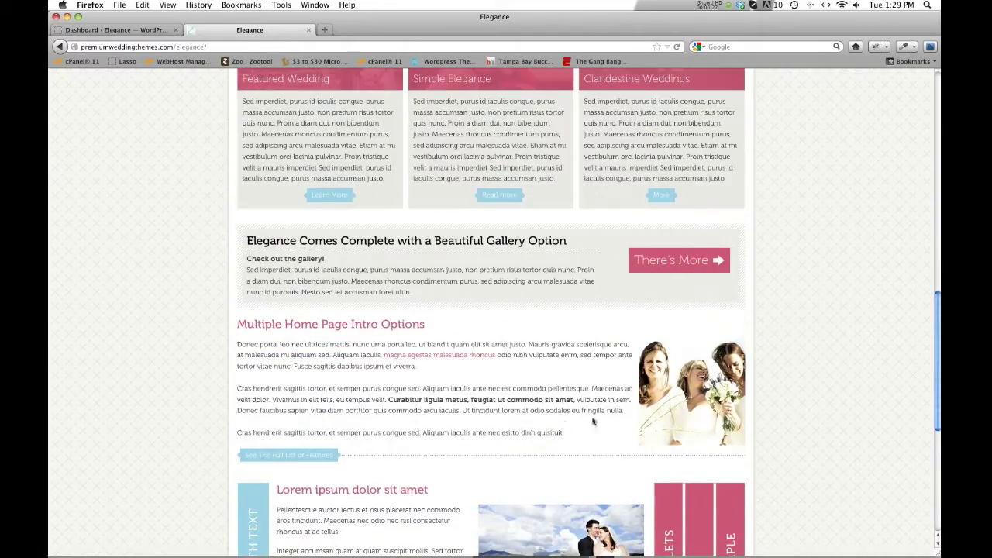
{"action": "scroll", "coordinate": [478, 444], "scroll_direction": "up", "scroll_amount": 15}
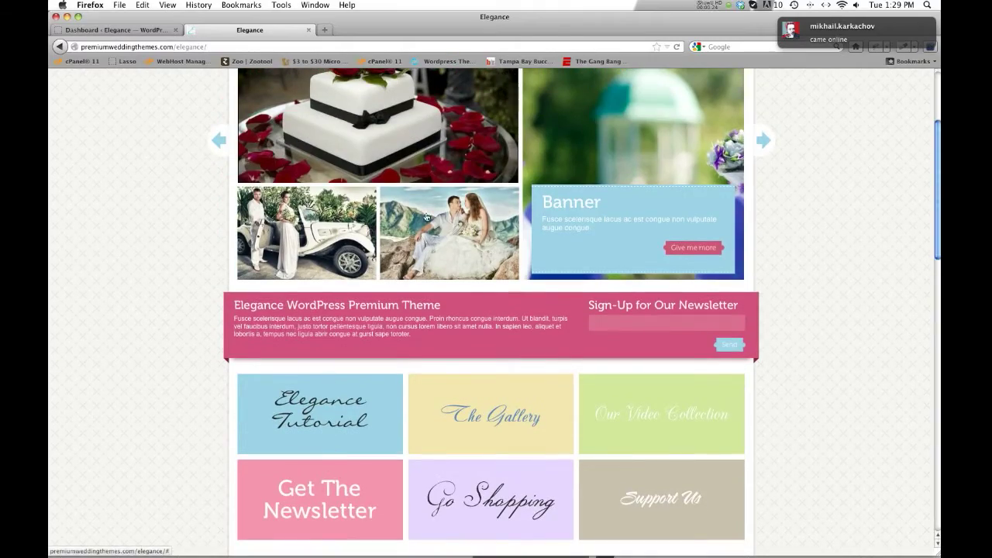
{"action": "scroll", "coordinate": [394, 326], "scroll_direction": "up", "scroll_amount": 5}
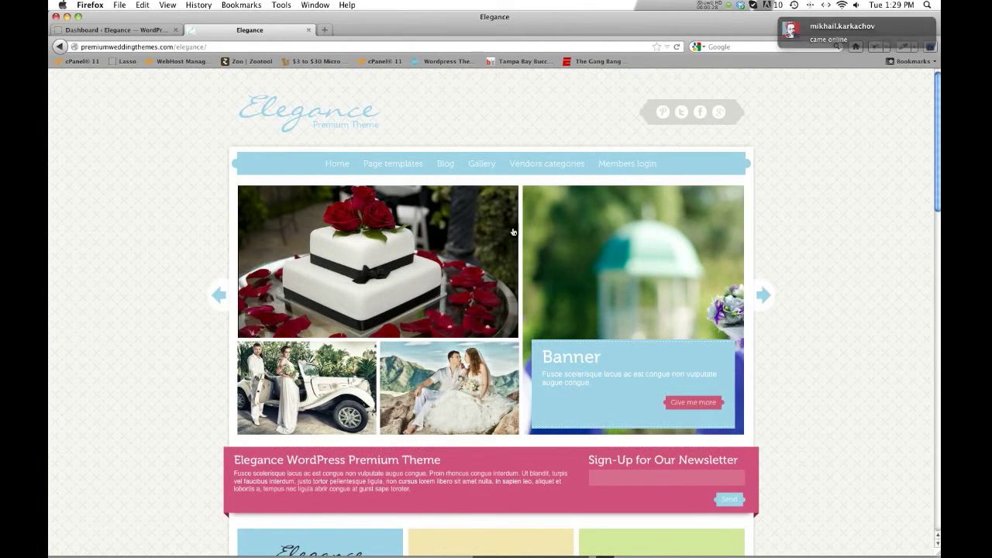
{"action": "scroll", "coordinate": [759, 341], "scroll_direction": "down", "scroll_amount": 3}
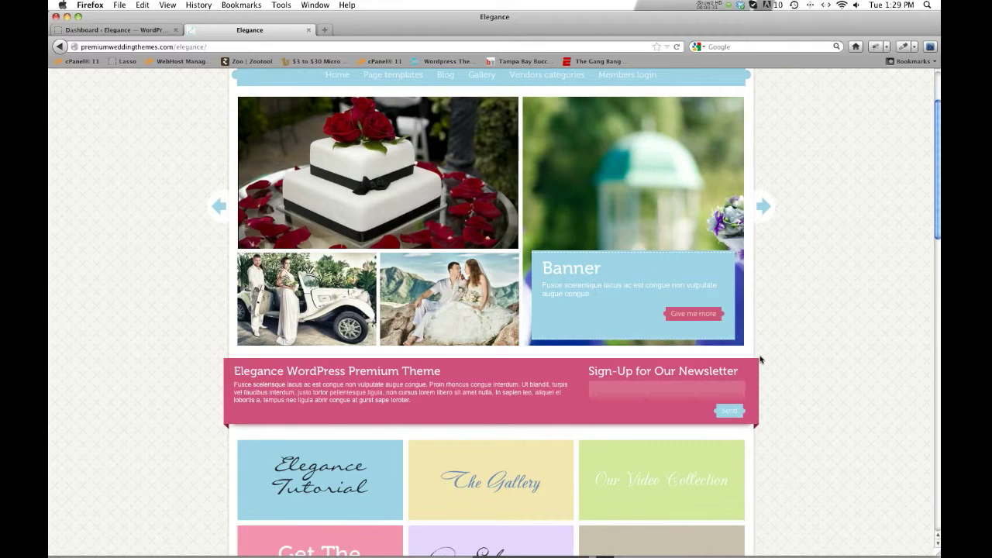
{"action": "scroll", "coordinate": [760, 359], "scroll_direction": "down", "scroll_amount": 1}
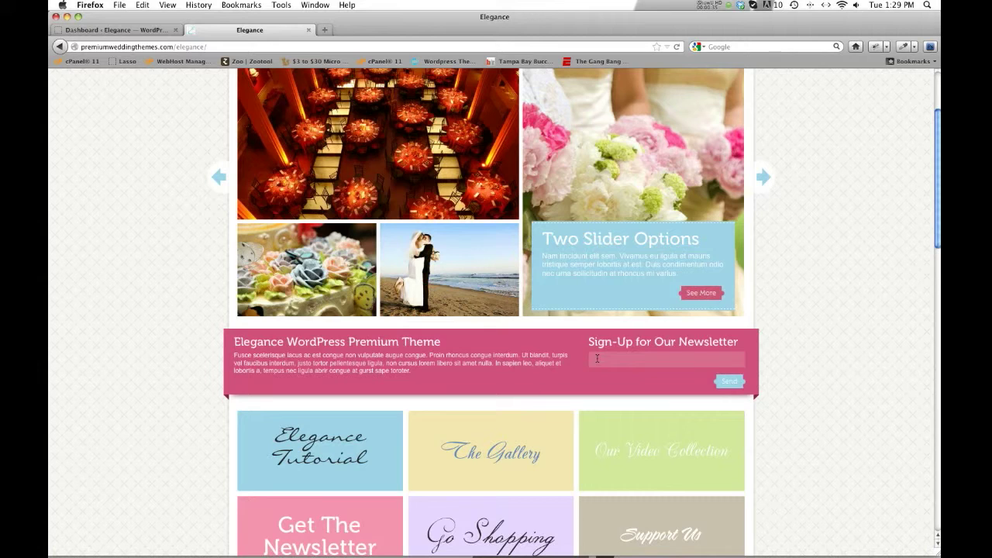
{"action": "scroll", "coordinate": [859, 348], "scroll_direction": "up", "scroll_amount": 4}
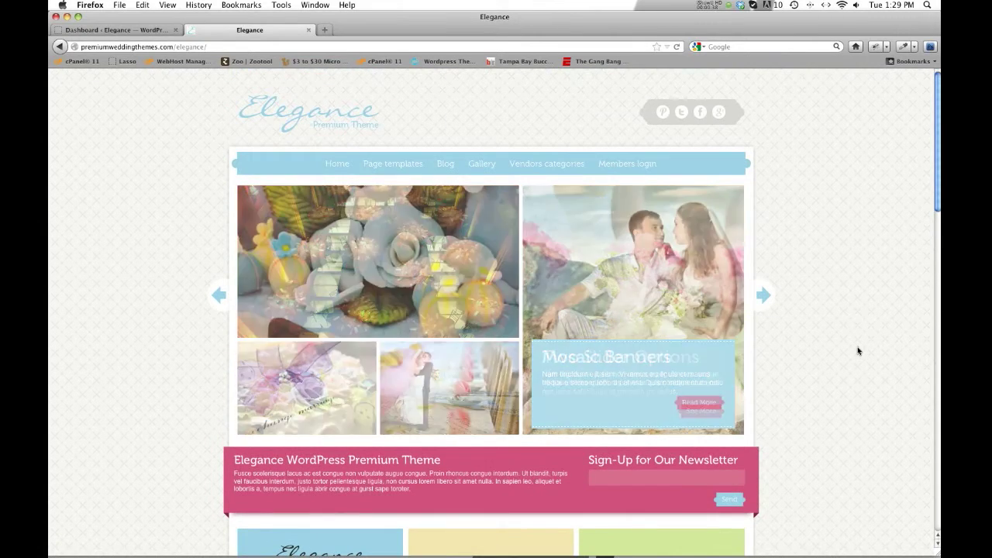
{"action": "scroll", "coordinate": [859, 349], "scroll_direction": "down", "scroll_amount": 4}
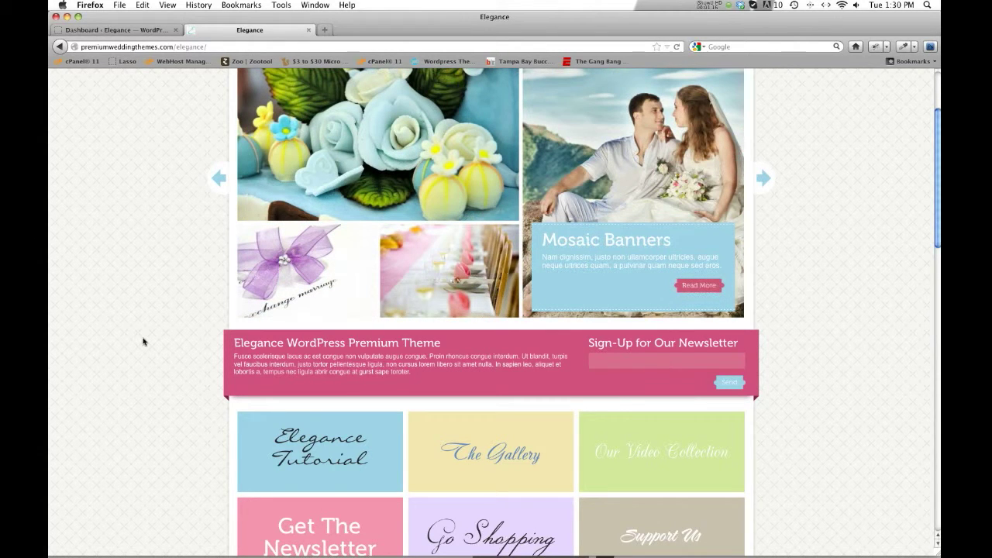
{"action": "left_click", "coordinate": [144, 341]}
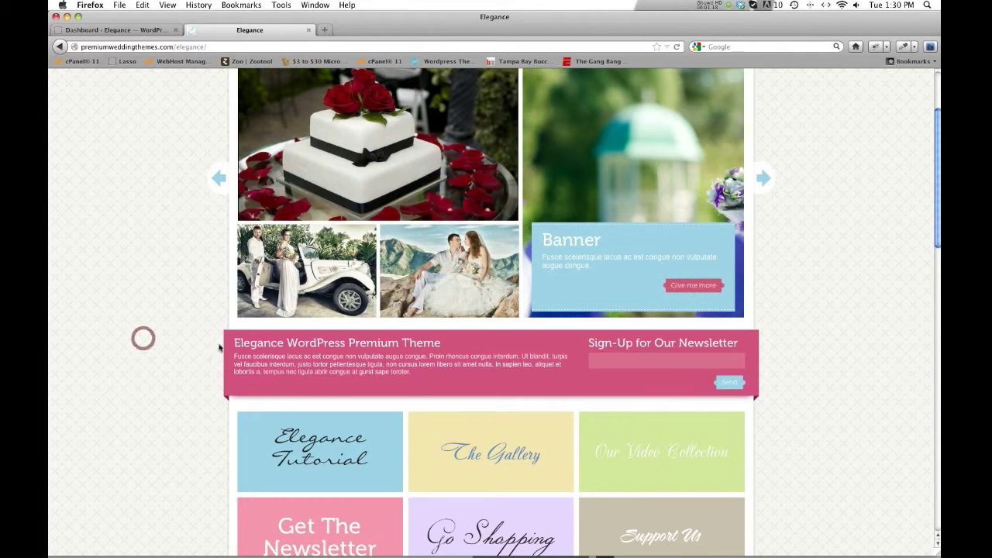
- Switch to the WordPress dashboard and open the Newsletter settings to view the list of sign-up emails
{"action": "left_click", "coordinate": [131, 30]}
{"action": "left_click", "coordinate": [296, 377]}
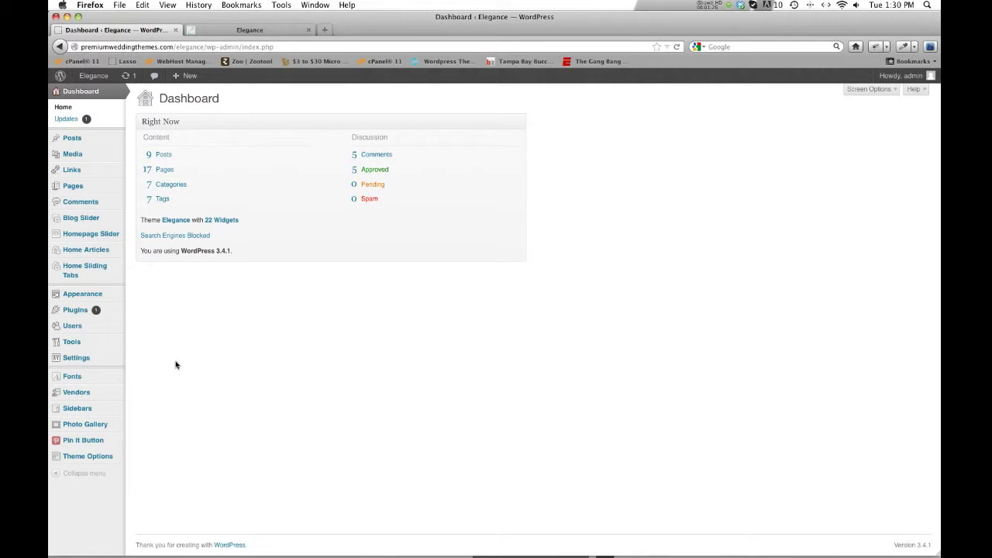
{"action": "mouse_move", "coordinate": [111, 301]}
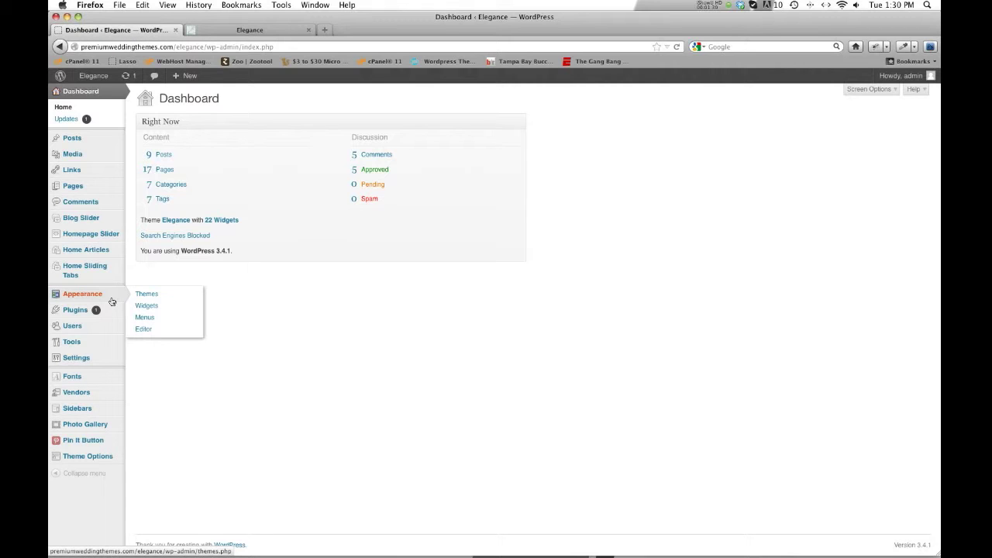
{"action": "left_click", "coordinate": [205, 417]}
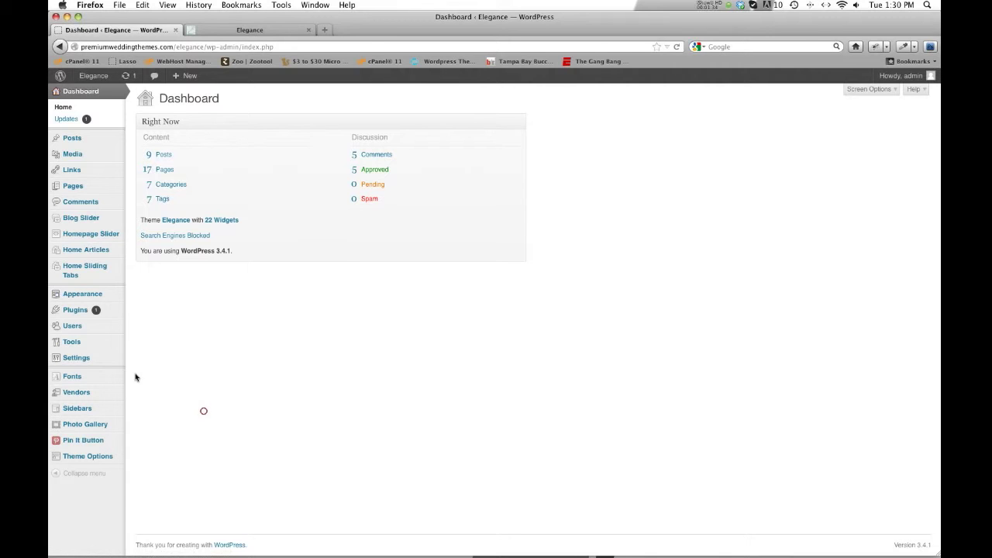
{"action": "mouse_move", "coordinate": [91, 367]}
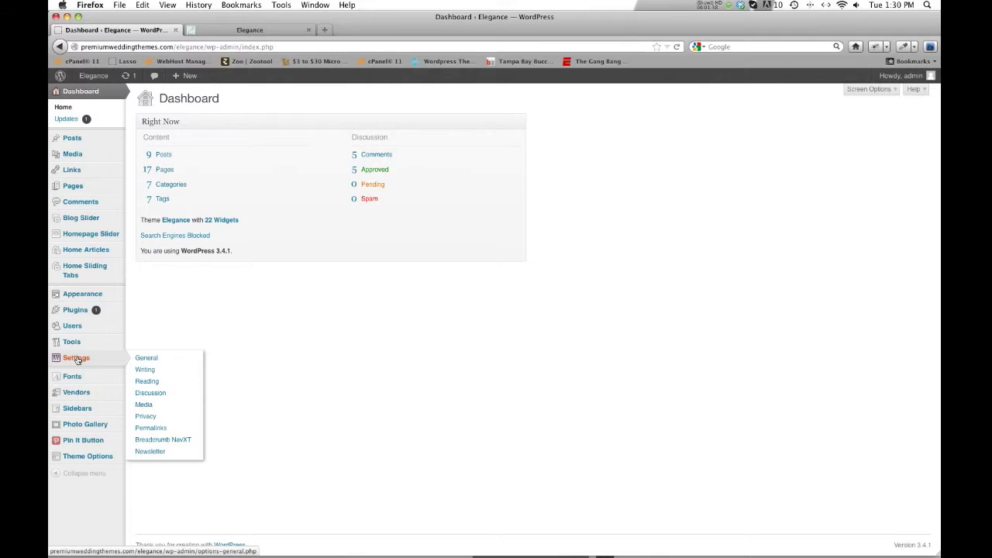
{"action": "left_click", "coordinate": [150, 452]}
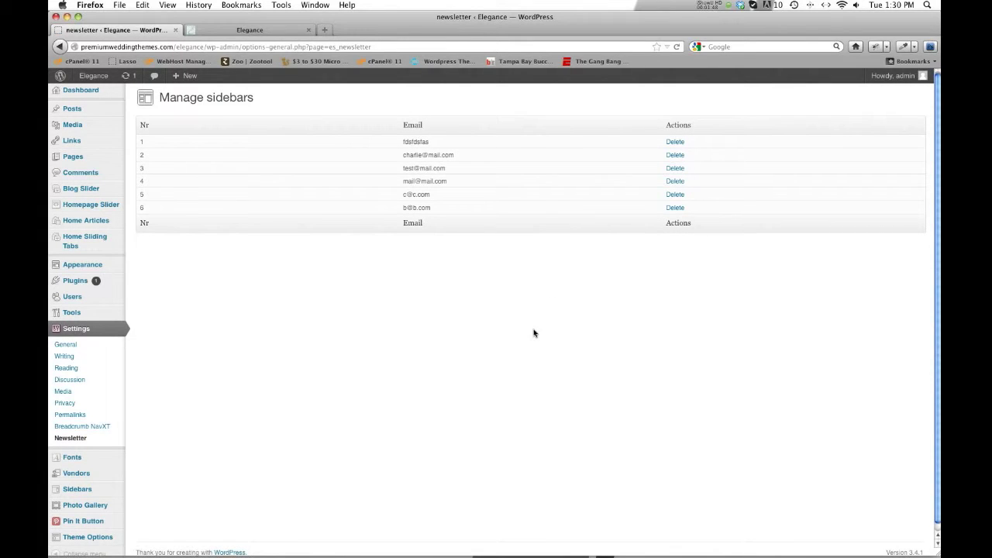
{"action": "left_click", "coordinate": [489, 331]}
{"action": "scroll", "coordinate": [498, 310], "scroll_direction": "down", "scroll_amount": 1}
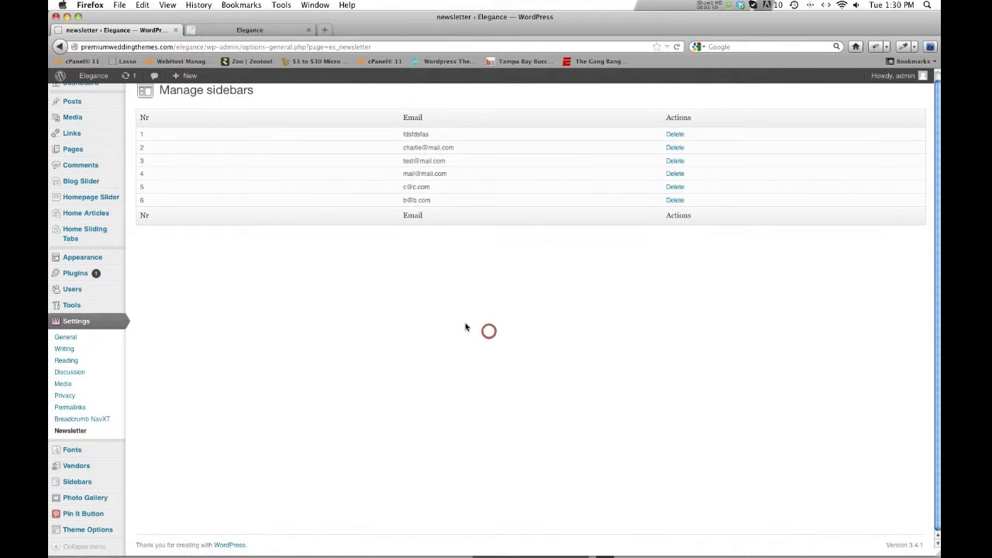
- Open the General newsletter options of the theme and examine the sign-up notification setting and its recipient email address
{"action": "left_click", "coordinate": [107, 534]}
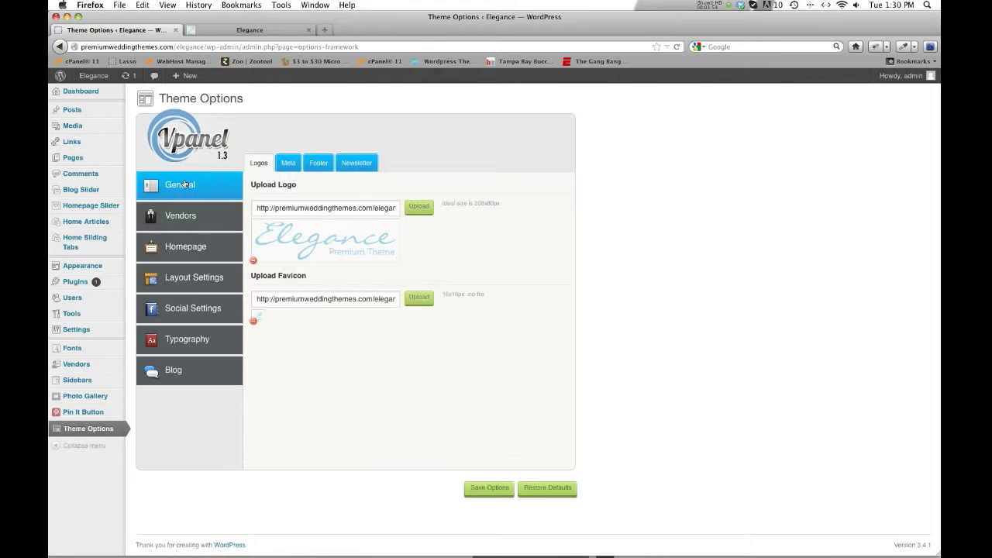
{"action": "left_click", "coordinate": [361, 163]}
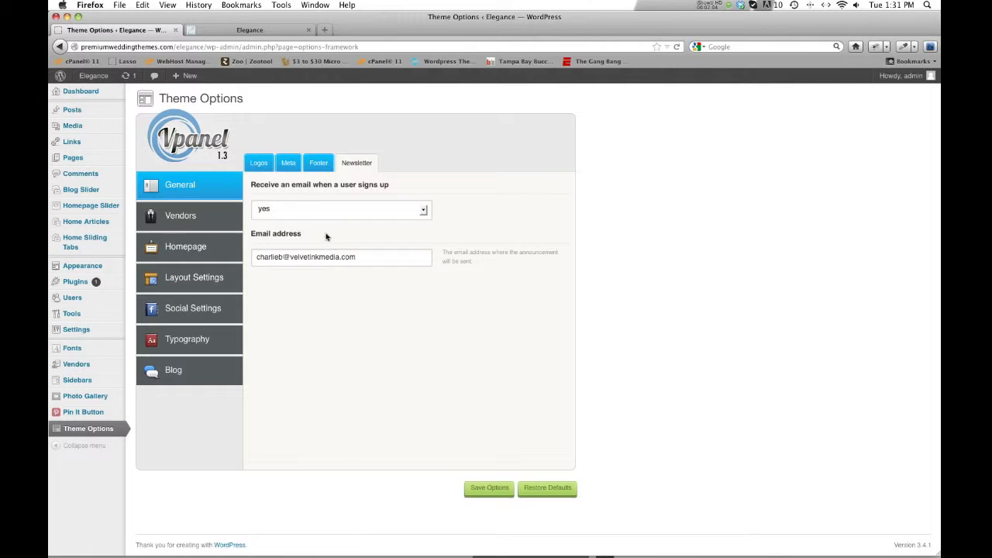
{"action": "triple_click", "coordinate": [362, 264]}
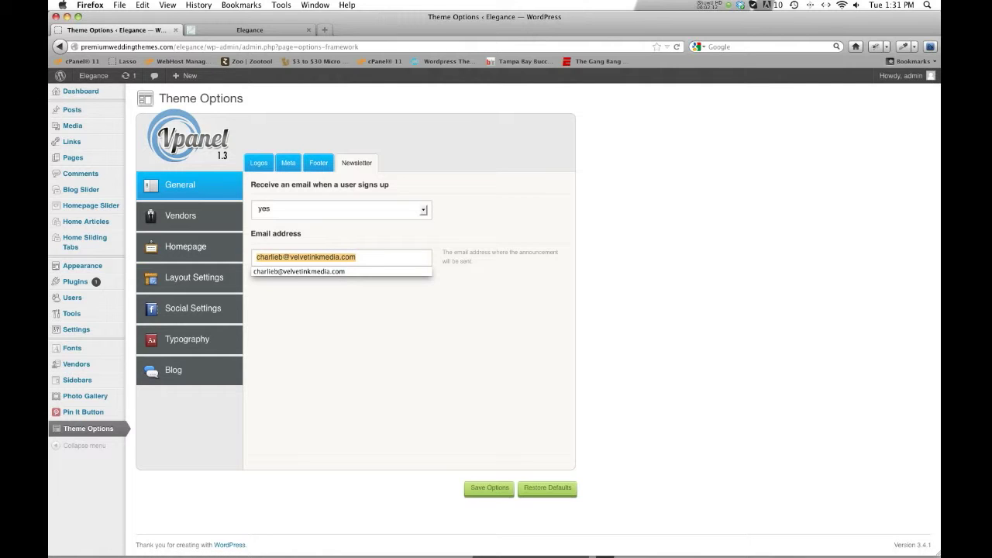
{"action": "double_click", "coordinate": [369, 257]}
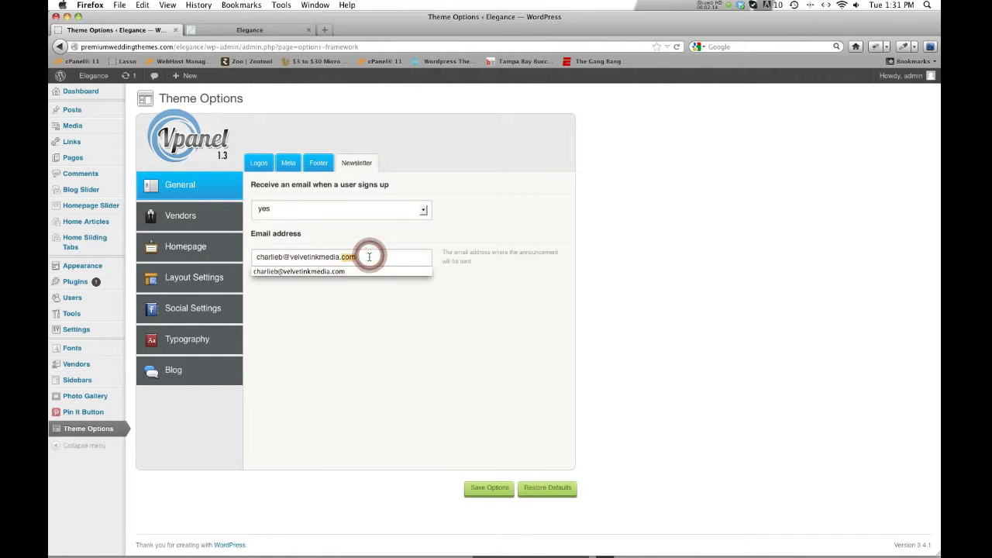
{"action": "left_click", "coordinate": [369, 312]}
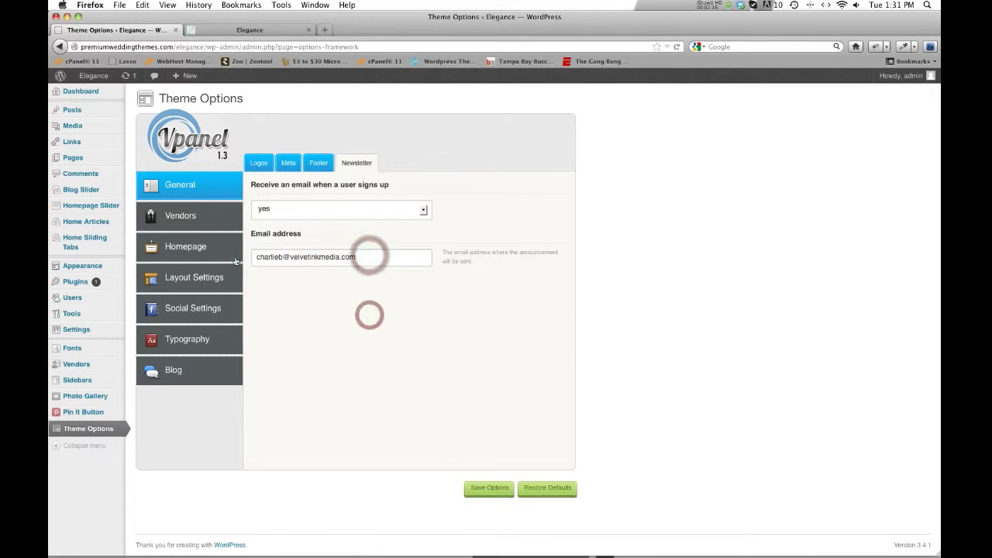
- Open the Homepage Headline options of the theme and compare them with the headline and newsletter bar on the live homepage
{"action": "left_click", "coordinate": [211, 249]}
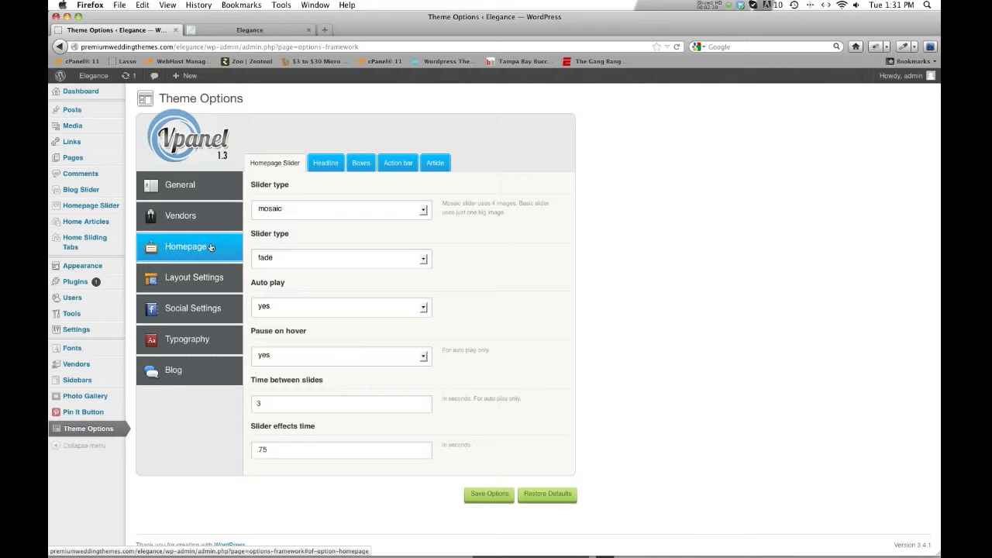
{"action": "left_click", "coordinate": [321, 166]}
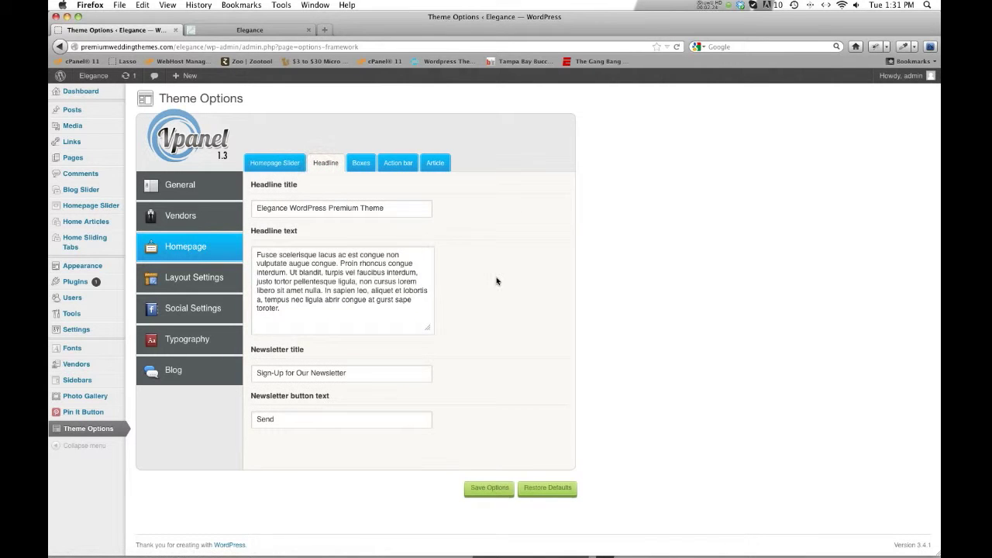
{"action": "left_click", "coordinate": [249, 29]}
{"action": "scroll", "coordinate": [287, 150], "scroll_direction": "down", "scroll_amount": 3}
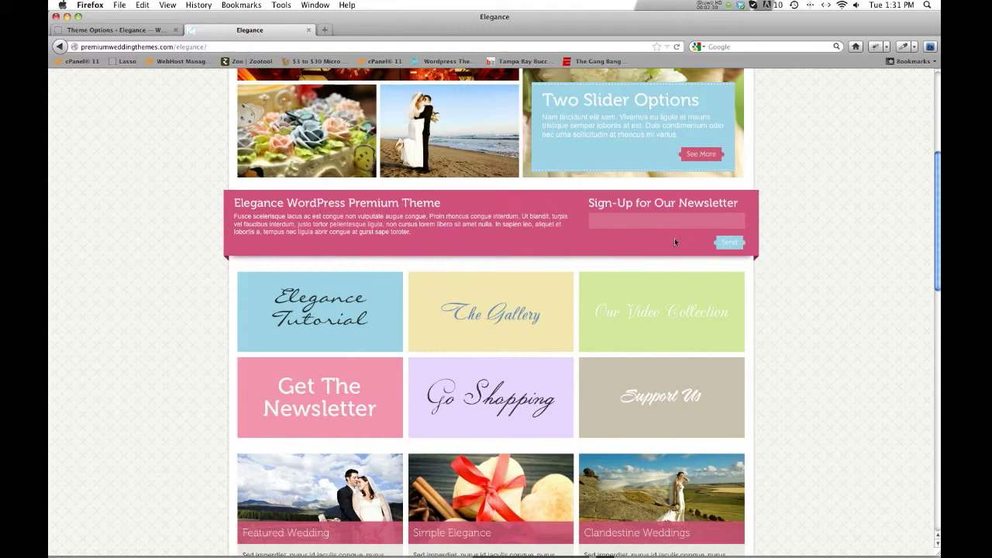
- Return to Theme Options and examine the headline title, headline text, newsletter title and newsletter button text fields
{"action": "left_click", "coordinate": [142, 30]}
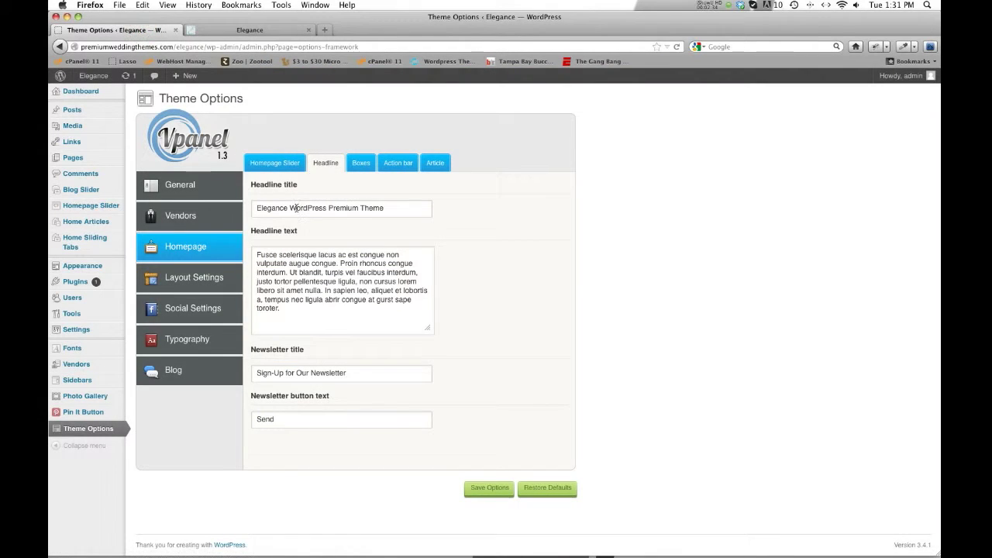
{"action": "triple_click", "coordinate": [296, 207]}
{"action": "left_click_drag", "start_coordinate": [286, 311], "coordinate": [262, 300]}
{"action": "triple_click", "coordinate": [286, 311]}
{"action": "triple_click", "coordinate": [324, 374]}
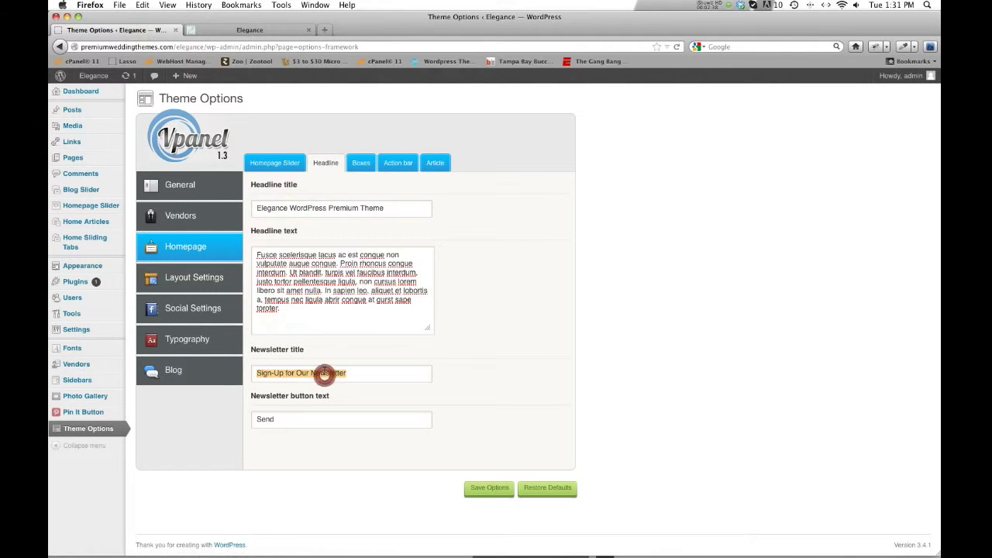
{"action": "left_click", "coordinate": [327, 374]}
{"action": "triple_click", "coordinate": [269, 418]}
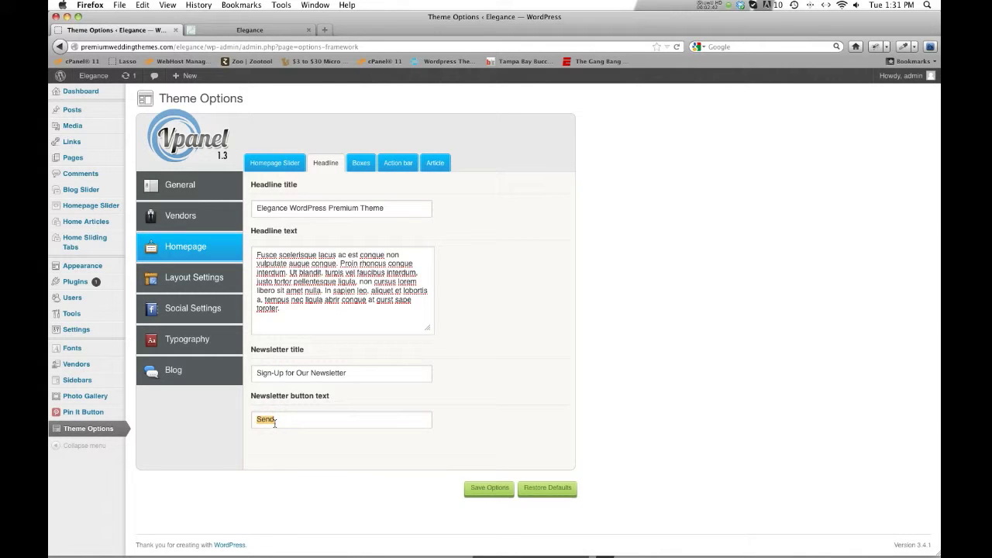
- View the six coloured boxes on the live homepage and examine their text, link, colour and font settings in the Boxes options
{"action": "left_click", "coordinate": [221, 29]}
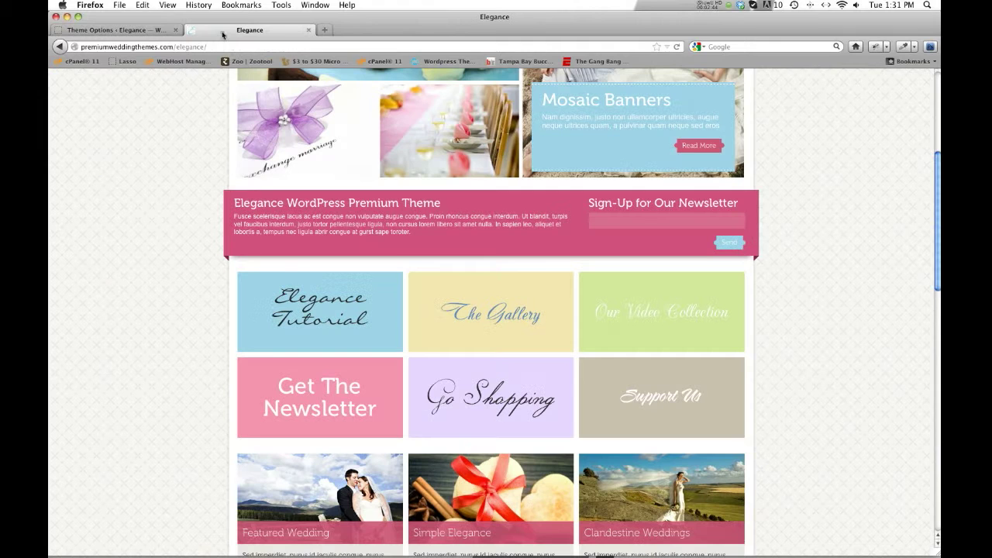
{"action": "scroll", "coordinate": [810, 274], "scroll_direction": "down", "scroll_amount": 3}
{"action": "left_click", "coordinate": [810, 272]}
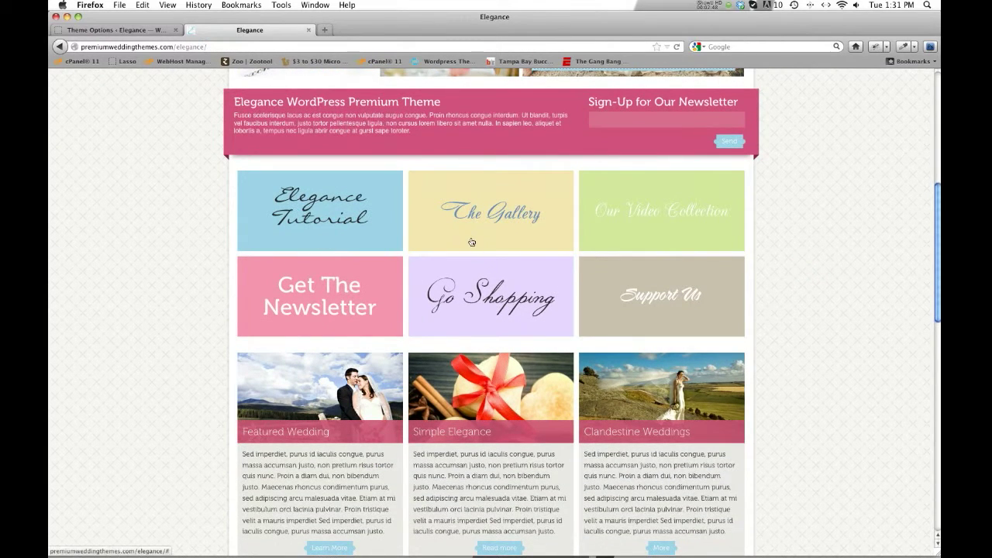
{"action": "left_click", "coordinate": [100, 31]}
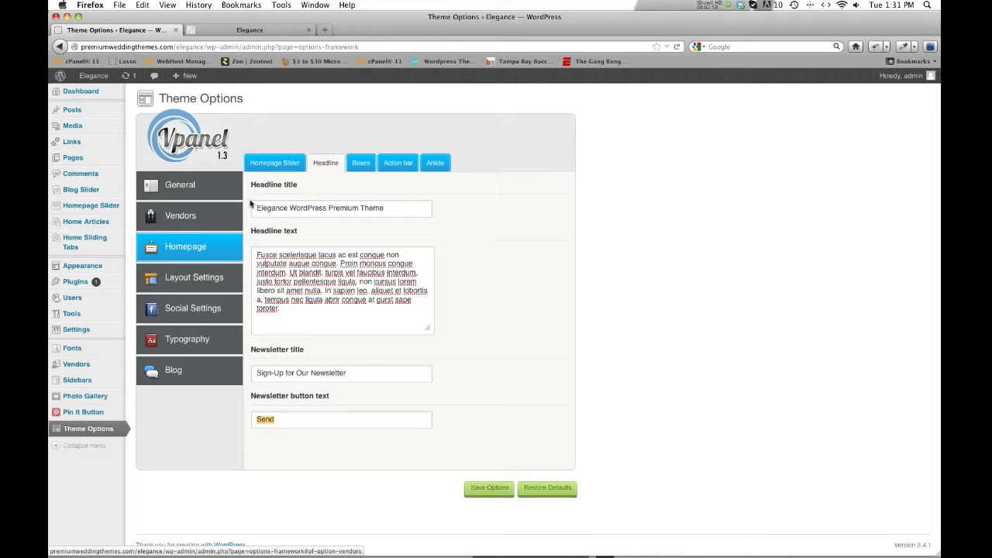
{"action": "left_click", "coordinate": [363, 164]}
{"action": "scroll", "coordinate": [354, 246], "scroll_direction": "down", "scroll_amount": 10}
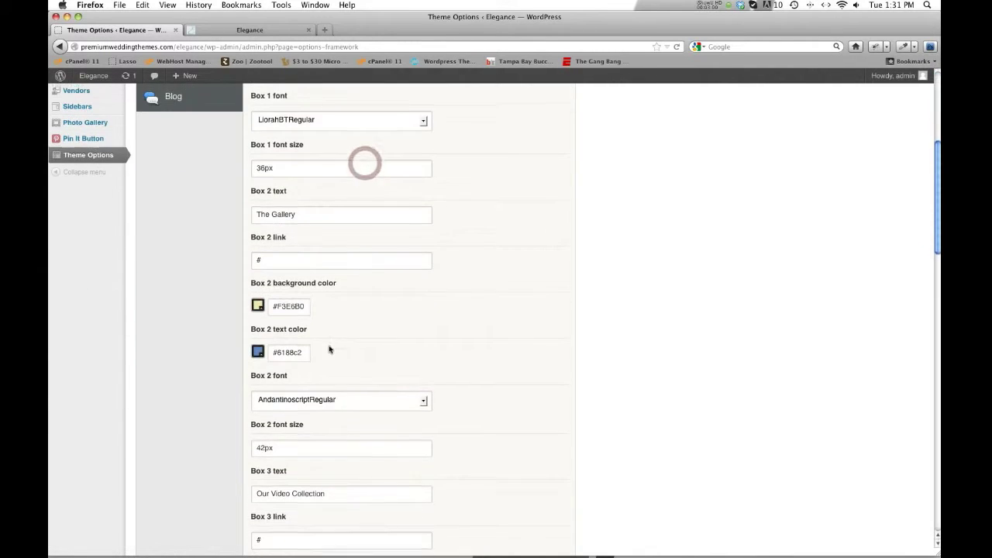
{"action": "scroll", "coordinate": [331, 348], "scroll_direction": "up", "scroll_amount": 10}
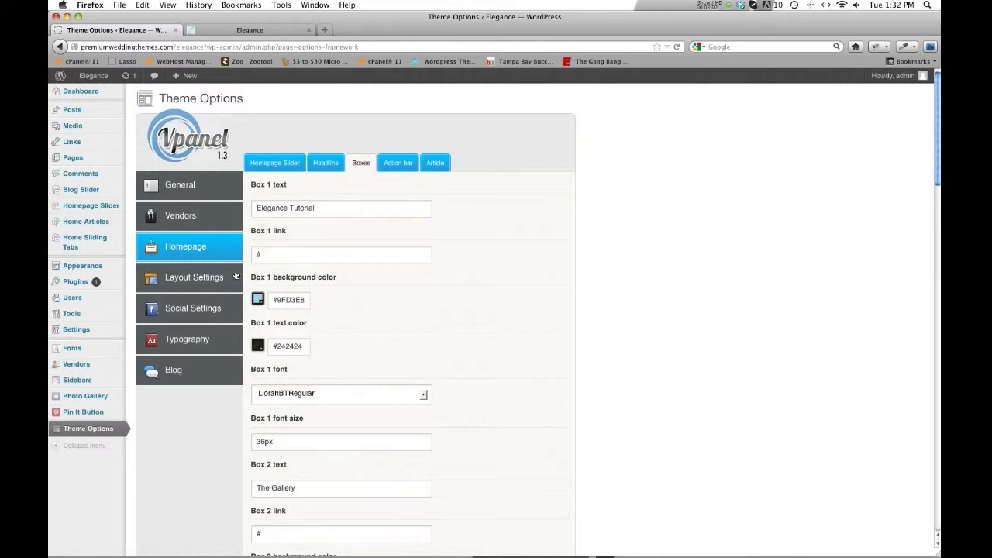
- Examine the three article blocks below the coloured boxes on the live homepage and return to Theme Options
{"action": "left_click", "coordinate": [249, 29]}
{"action": "scroll", "coordinate": [505, 230], "scroll_direction": "down", "scroll_amount": 4}
{"action": "scroll", "coordinate": [505, 230], "scroll_direction": "down", "scroll_amount": 2}
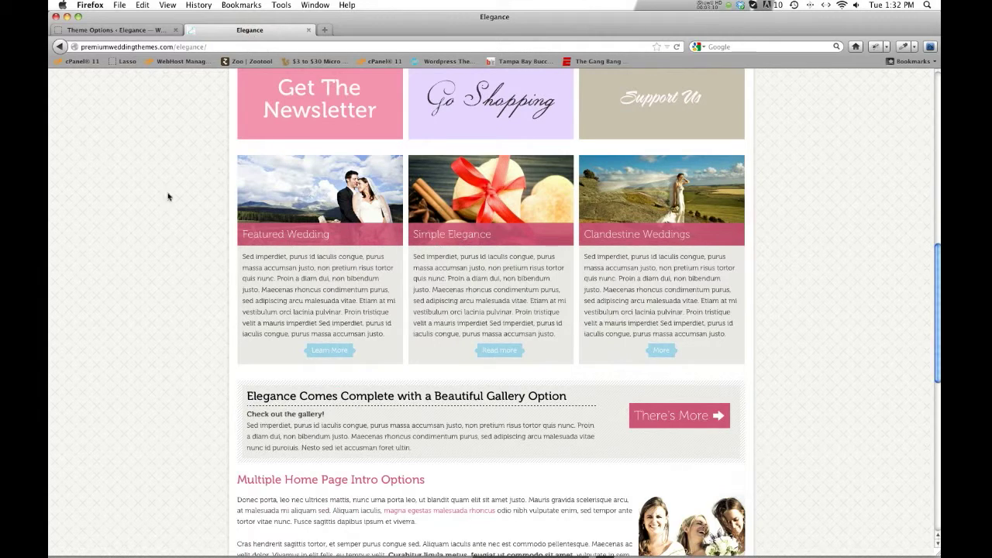
{"action": "left_click", "coordinate": [107, 31]}
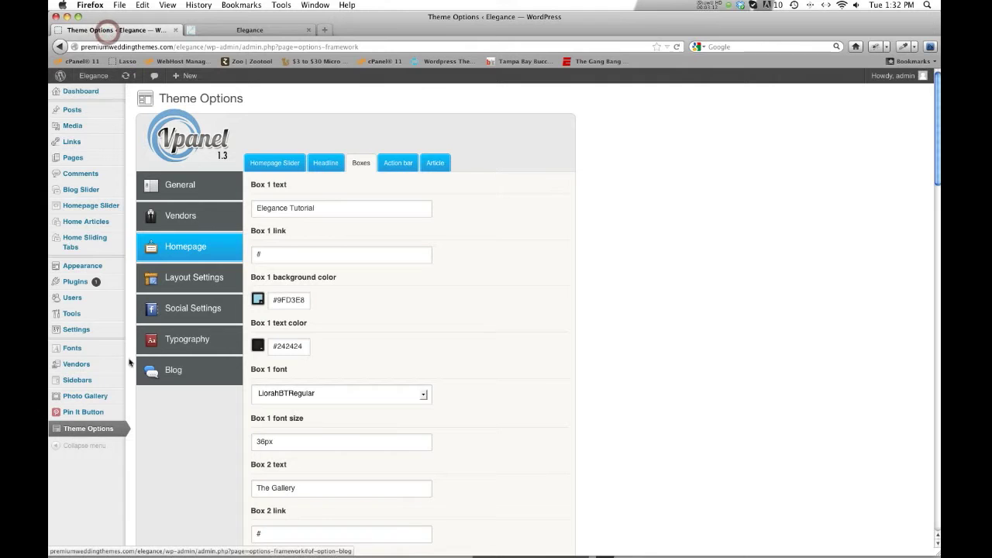
- Open the Clandestine Weddings entry from Home Articles and examine its title and body text
{"action": "mouse_move", "coordinate": [94, 208]}
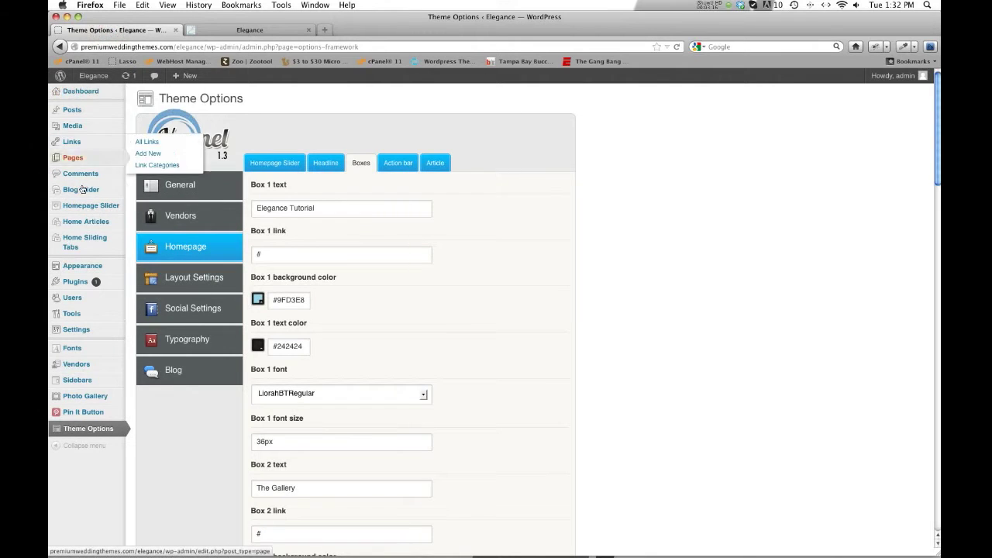
{"action": "mouse_move", "coordinate": [86, 224]}
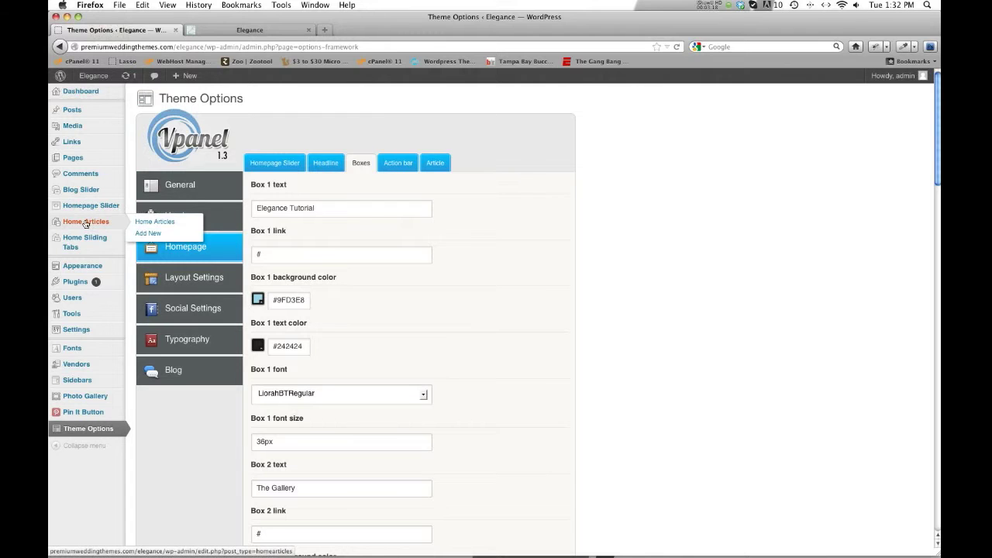
{"action": "left_click", "coordinate": [86, 224]}
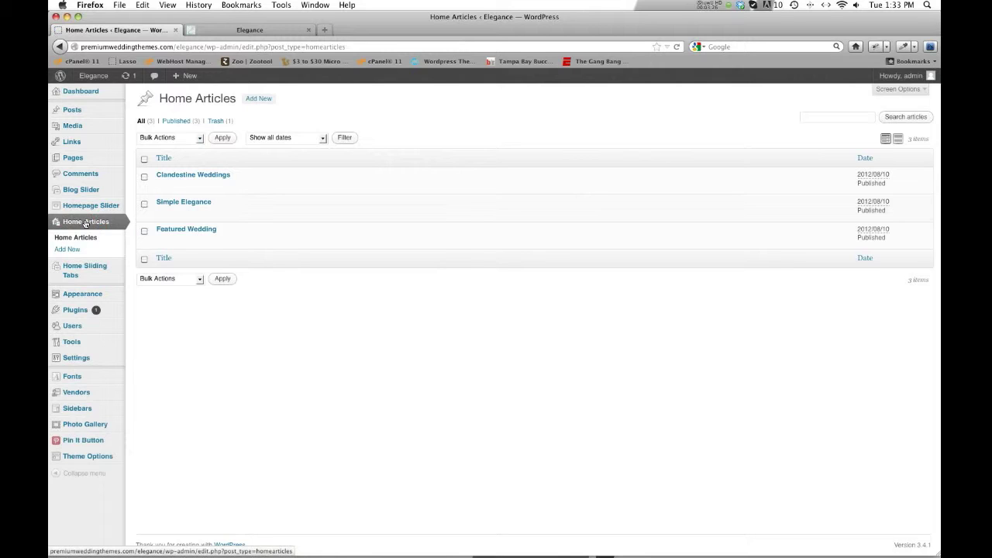
{"action": "left_click", "coordinate": [218, 176]}
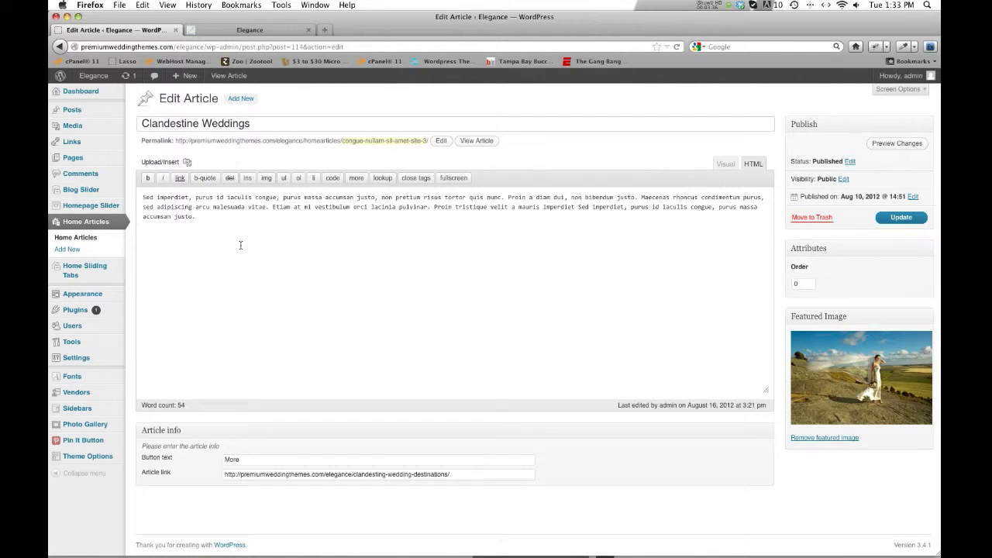
{"action": "triple_click", "coordinate": [222, 127]}
{"action": "left_click_drag", "start_coordinate": [143, 197], "coordinate": [210, 218]}
{"action": "left_click", "coordinate": [249, 231]}
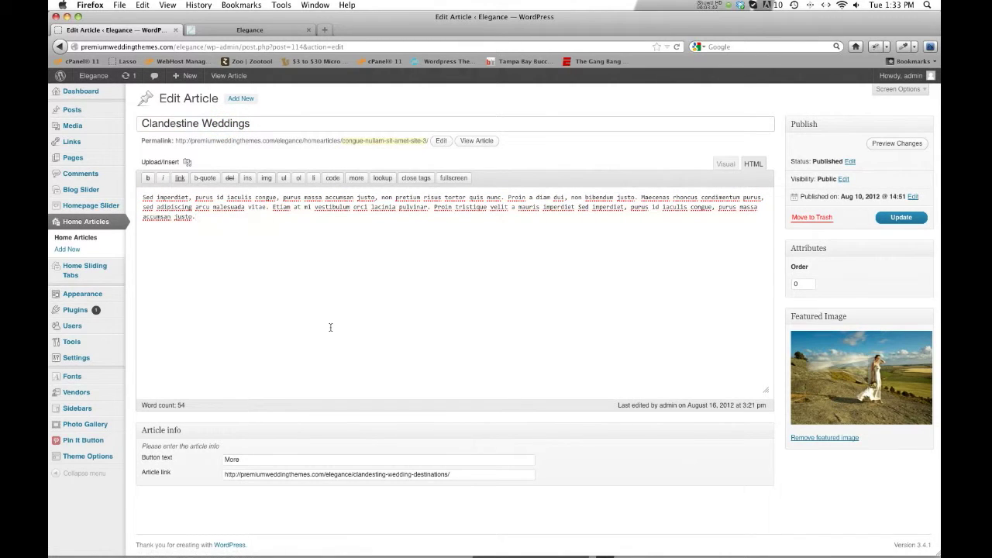
- Examine the button text and article link fields of the Clandestine Weddings article and compare them with its block on the live homepage
{"action": "left_click", "coordinate": [232, 459]}
{"action": "left_click", "coordinate": [180, 487]}
{"action": "left_click", "coordinate": [256, 475]}
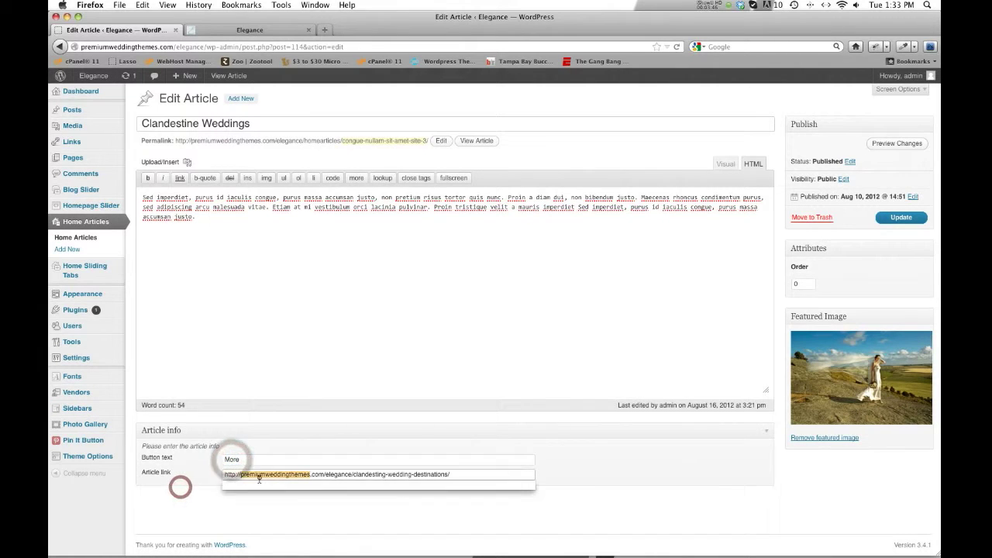
{"action": "left_click", "coordinate": [220, 31]}
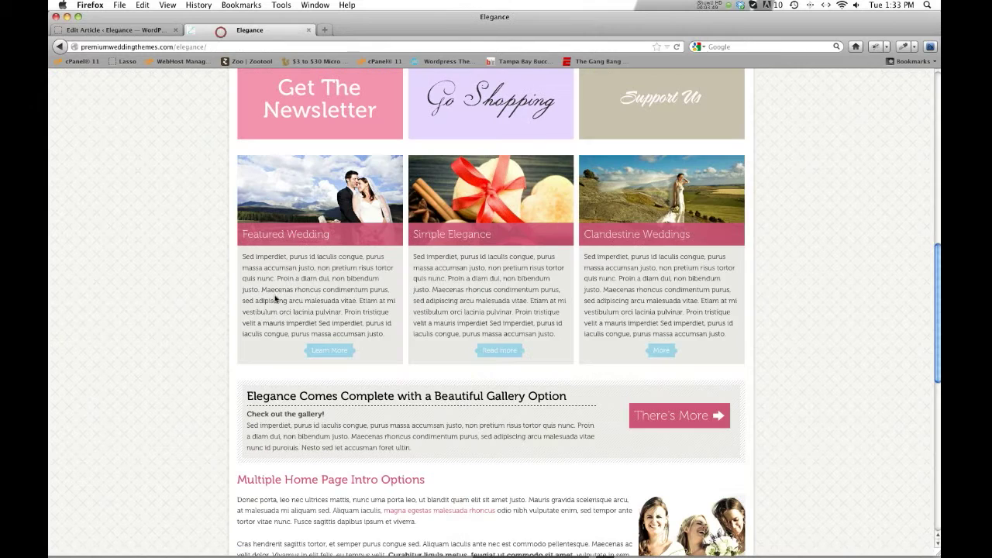
{"action": "left_click", "coordinate": [152, 29]}
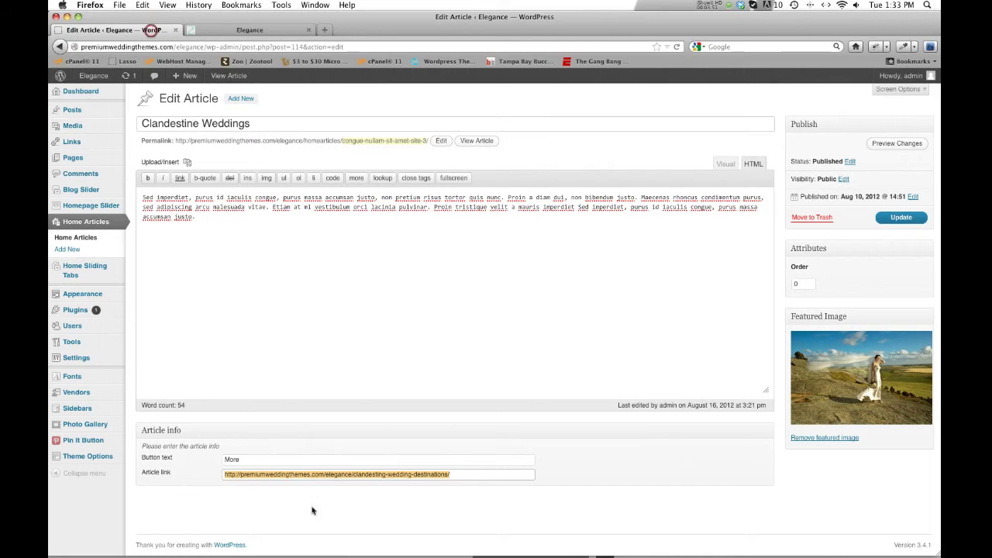
{"action": "double_click", "coordinate": [273, 475]}
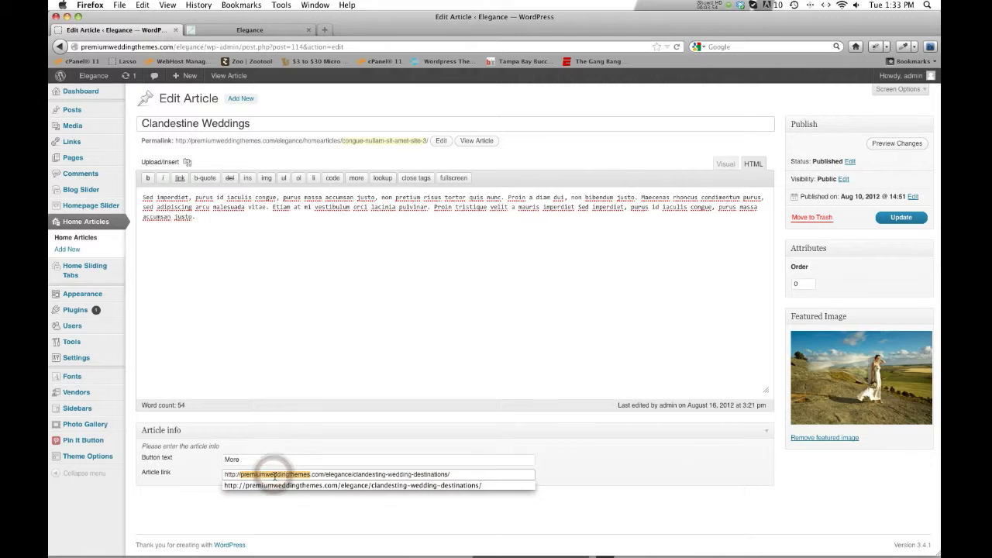
{"action": "left_click", "coordinate": [305, 385]}
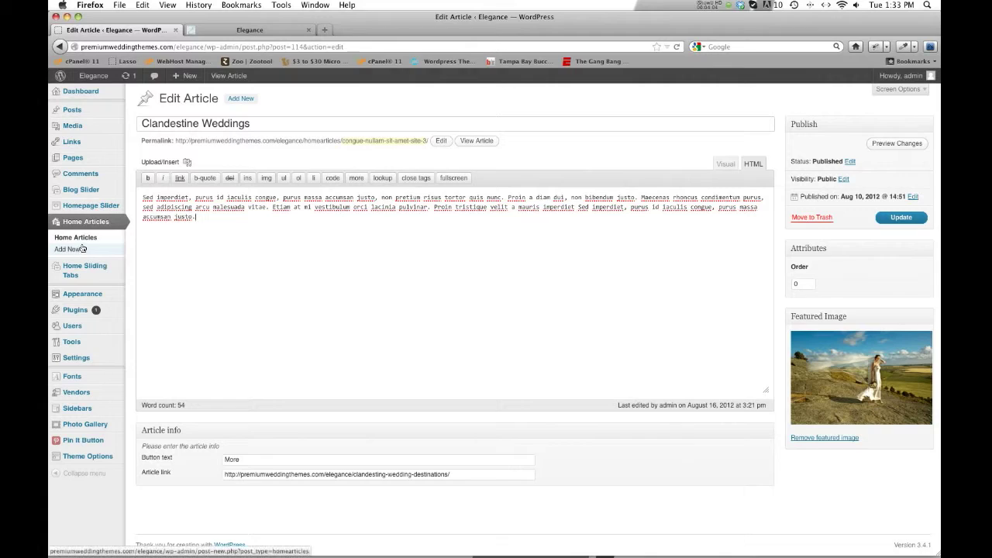
- View the gallery action bar on the live homepage and examine its title field in the Homepage Action bar options
{"action": "left_click", "coordinate": [233, 25]}
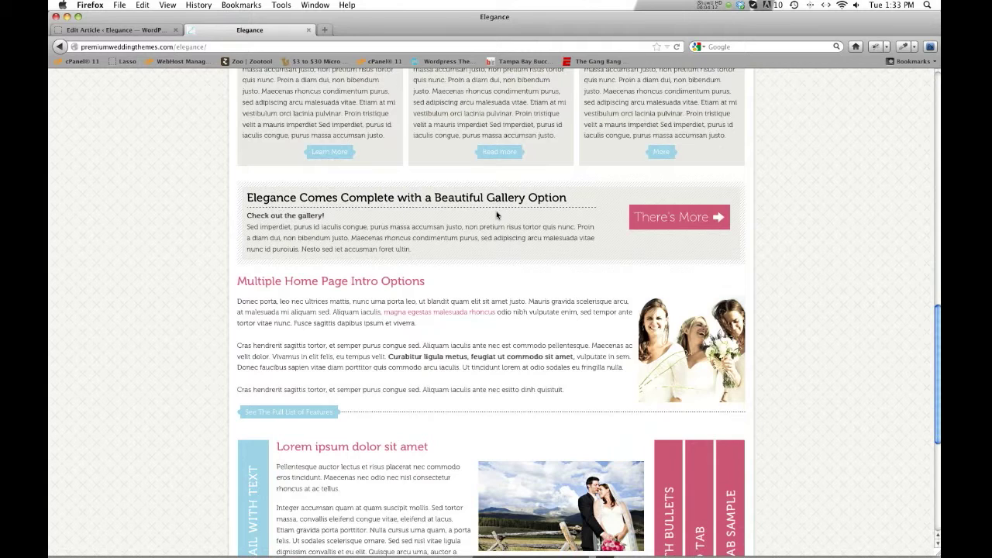
{"action": "left_click", "coordinate": [107, 28]}
{"action": "left_click", "coordinate": [88, 459]}
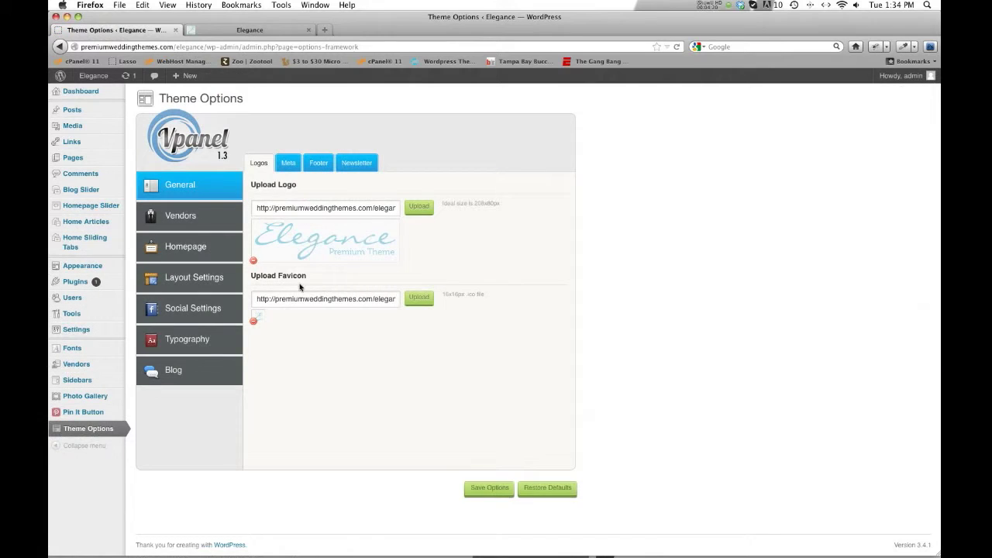
{"action": "left_click", "coordinate": [183, 247]}
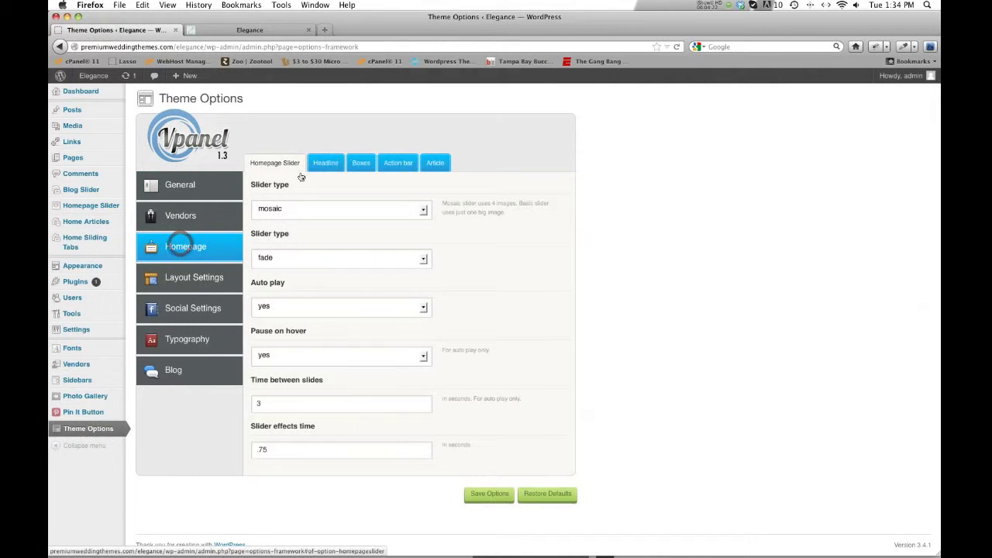
{"action": "left_click", "coordinate": [385, 165]}
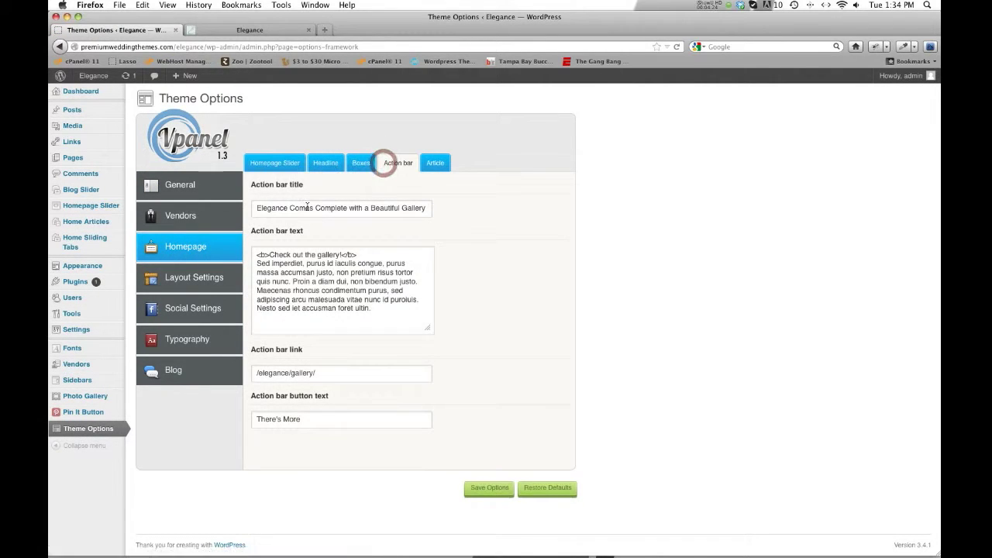
{"action": "double_click", "coordinate": [304, 208]}
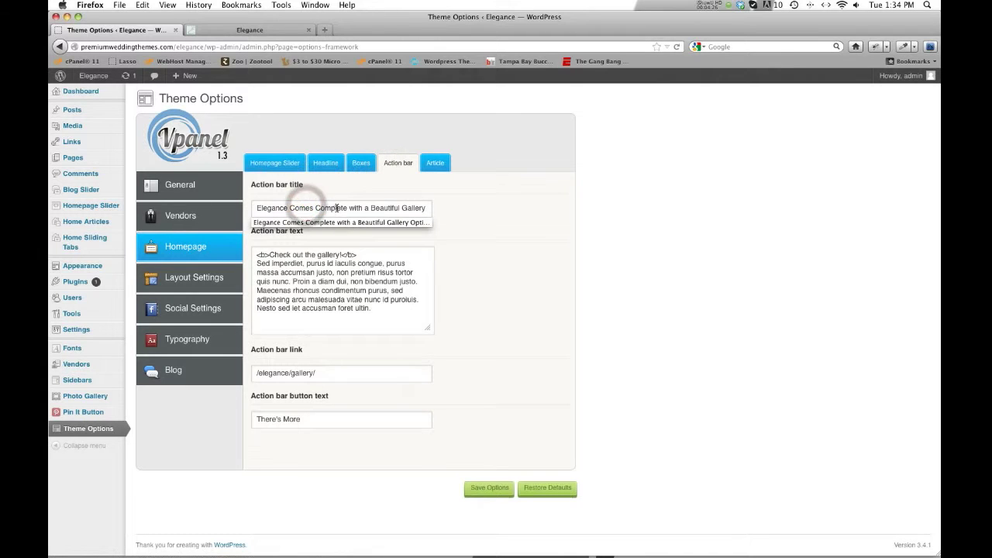
{"action": "triple_click", "coordinate": [336, 205]}
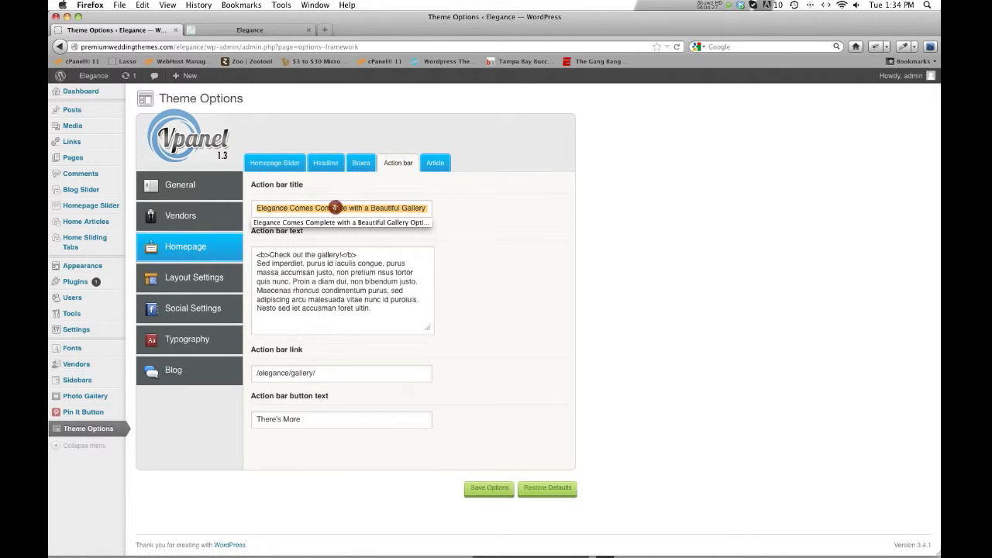
- View the intro article below the action bar on the live homepage and examine its text, link and image settings in the Homepage Article options
{"action": "left_click", "coordinate": [275, 31]}
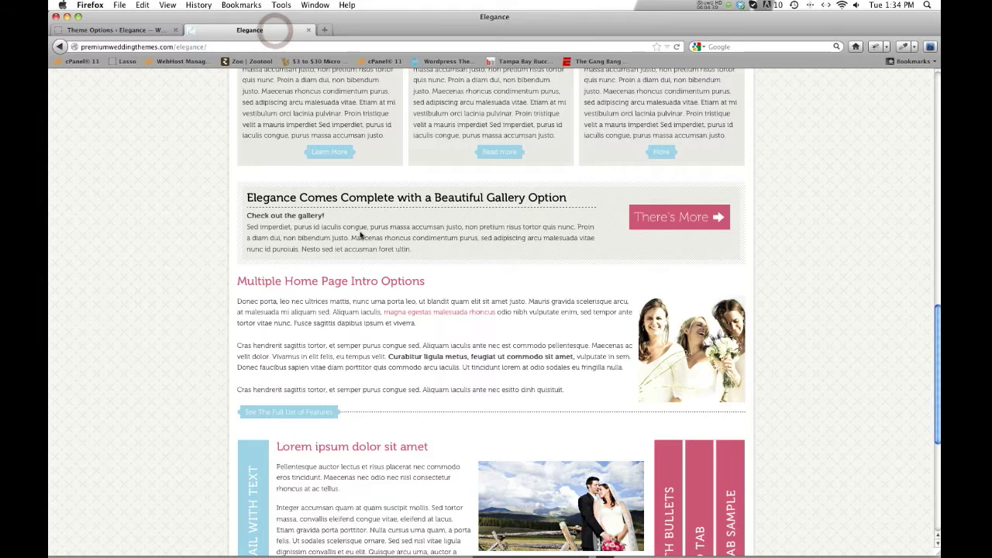
{"action": "scroll", "coordinate": [368, 232], "scroll_direction": "down", "scroll_amount": 2}
{"action": "scroll", "coordinate": [368, 230], "scroll_direction": "down", "scroll_amount": 1}
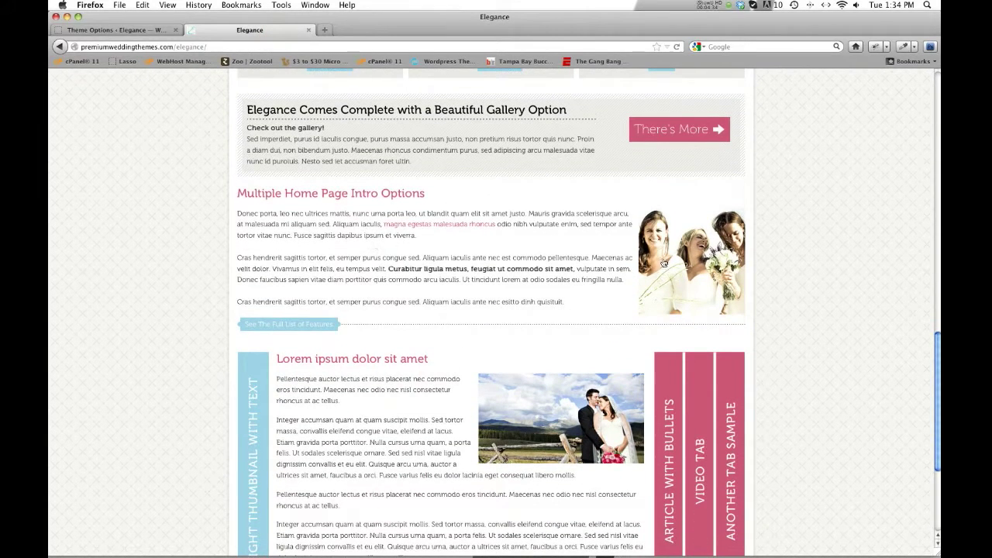
{"action": "left_click", "coordinate": [120, 30]}
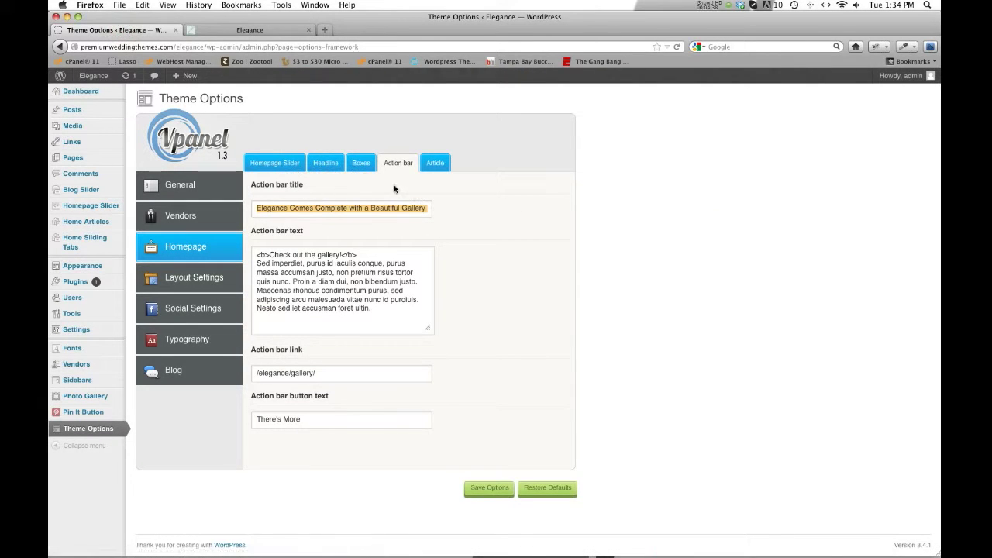
{"action": "left_click", "coordinate": [434, 164]}
{"action": "scroll", "coordinate": [392, 232], "scroll_direction": "down", "scroll_amount": 5}
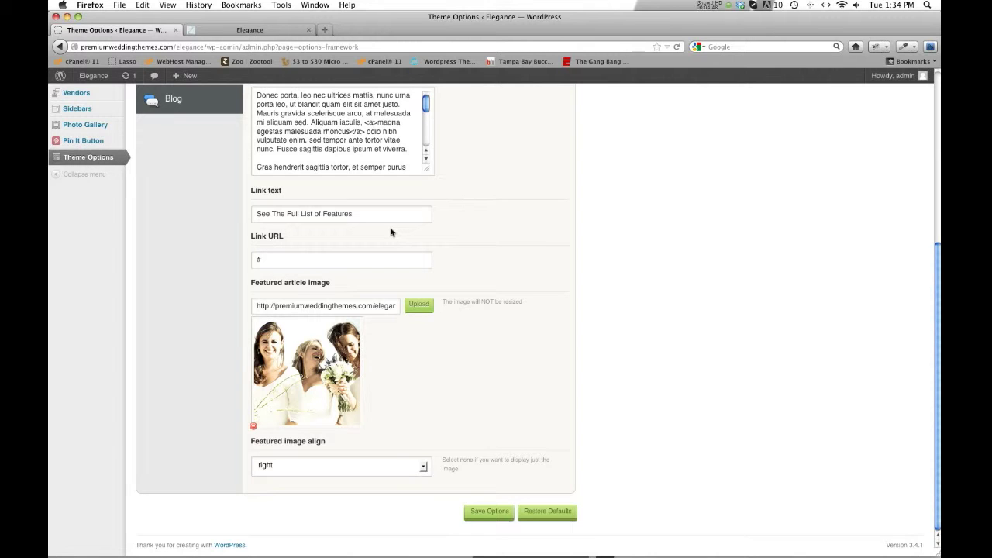
{"action": "scroll", "coordinate": [391, 233], "scroll_direction": "up", "scroll_amount": 5}
{"action": "scroll", "coordinate": [473, 257], "scroll_direction": "down", "scroll_amount": 3}
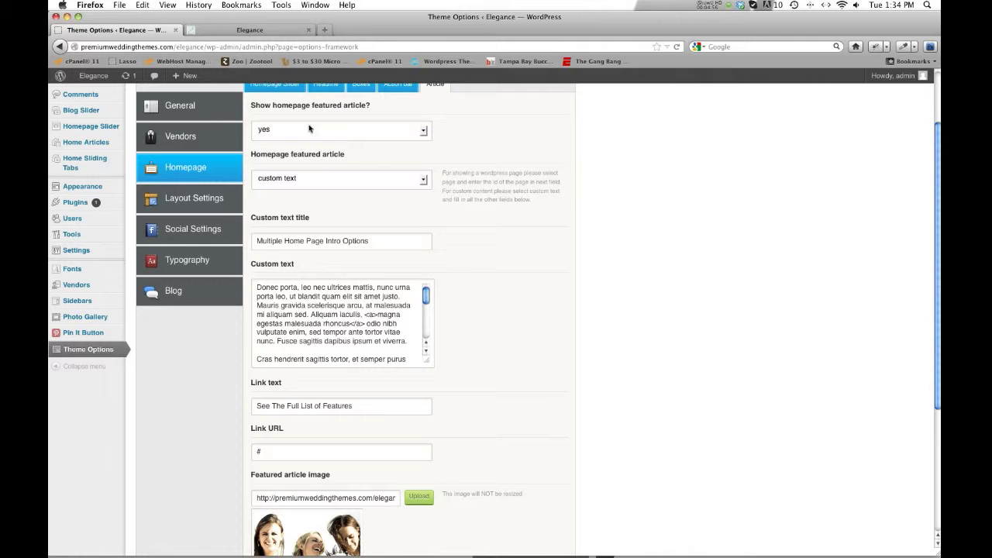
- View the sliding tabs section on the live homepage and expand the Article With Bullets and Video Tab panels, returning to Article With Bullets
{"action": "left_click", "coordinate": [250, 29]}
{"action": "scroll", "coordinate": [550, 171], "scroll_direction": "down", "scroll_amount": 4}
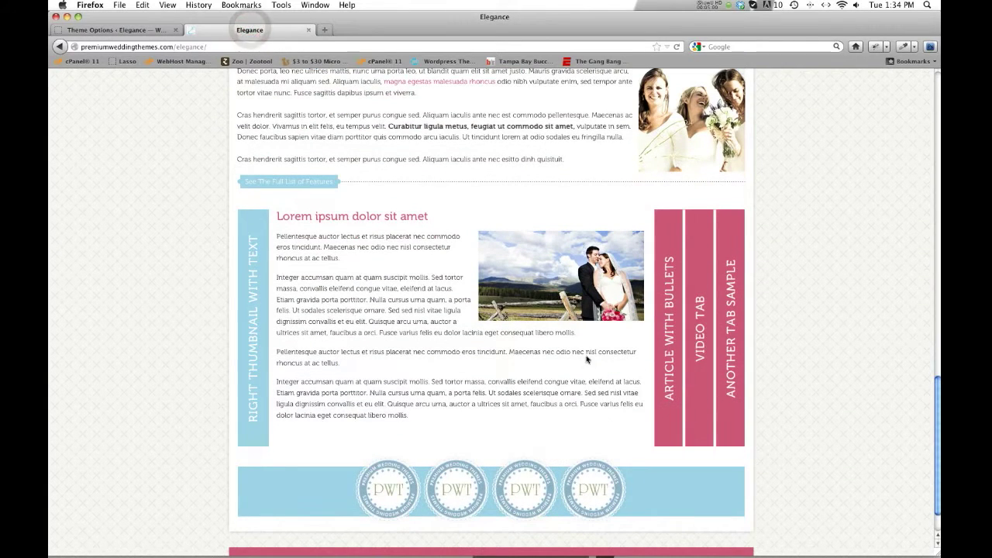
{"action": "left_click", "coordinate": [673, 302]}
{"action": "left_click", "coordinate": [699, 293]}
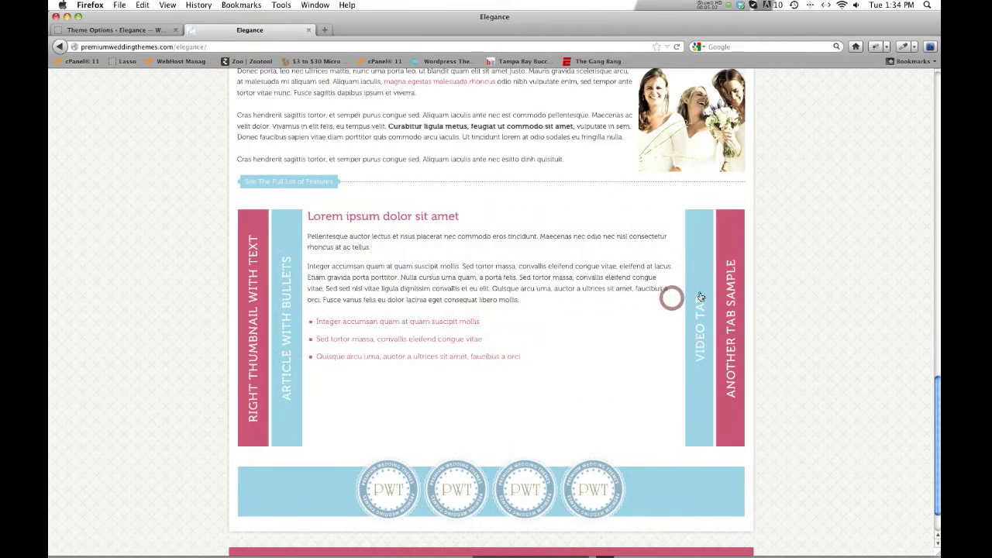
{"action": "left_click", "coordinate": [288, 320]}
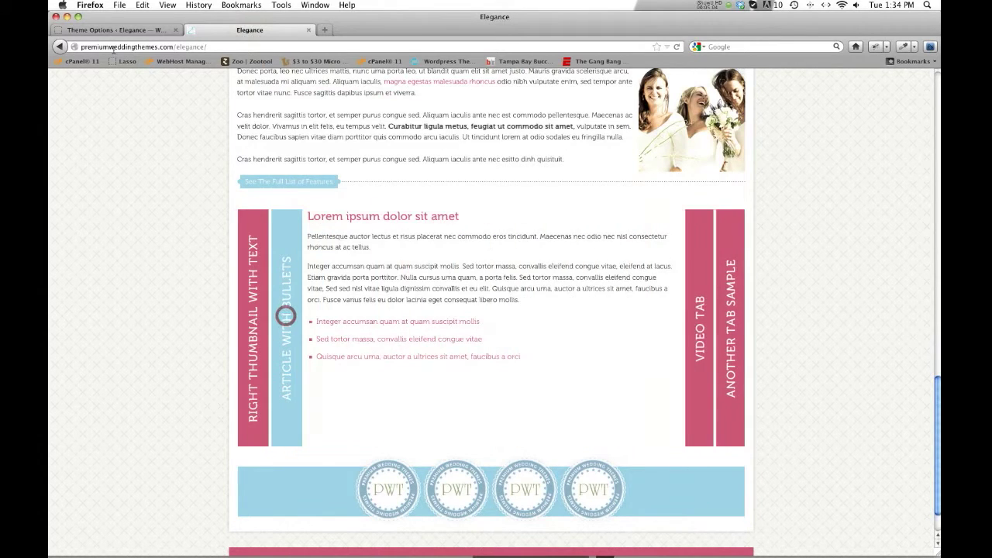
- Open the Home Sliding Tabs list in the dashboard and compare its entries with the tabs on the live homepage
{"action": "left_click", "coordinate": [114, 30]}
{"action": "scroll", "coordinate": [150, 140], "scroll_direction": "up", "scroll_amount": 2}
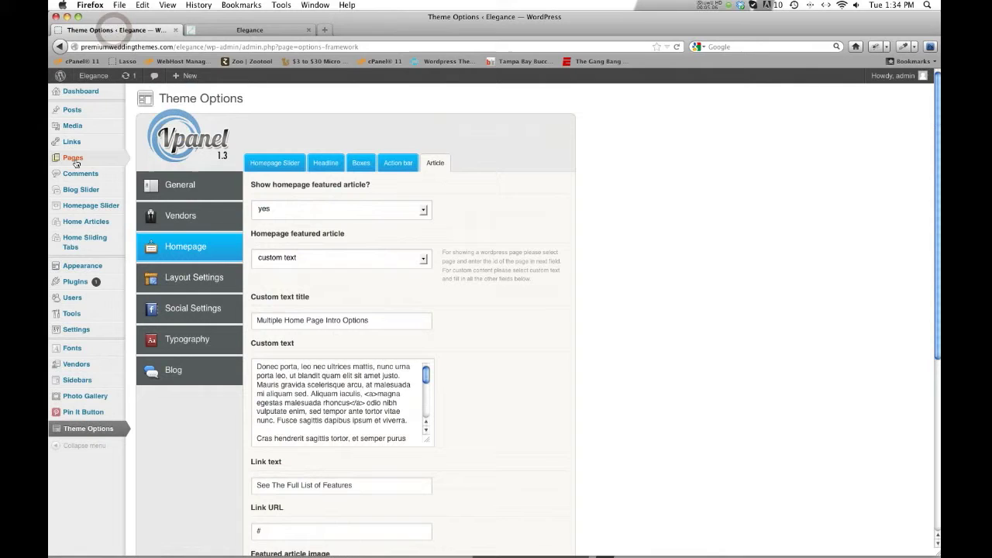
{"action": "mouse_move", "coordinate": [66, 145]}
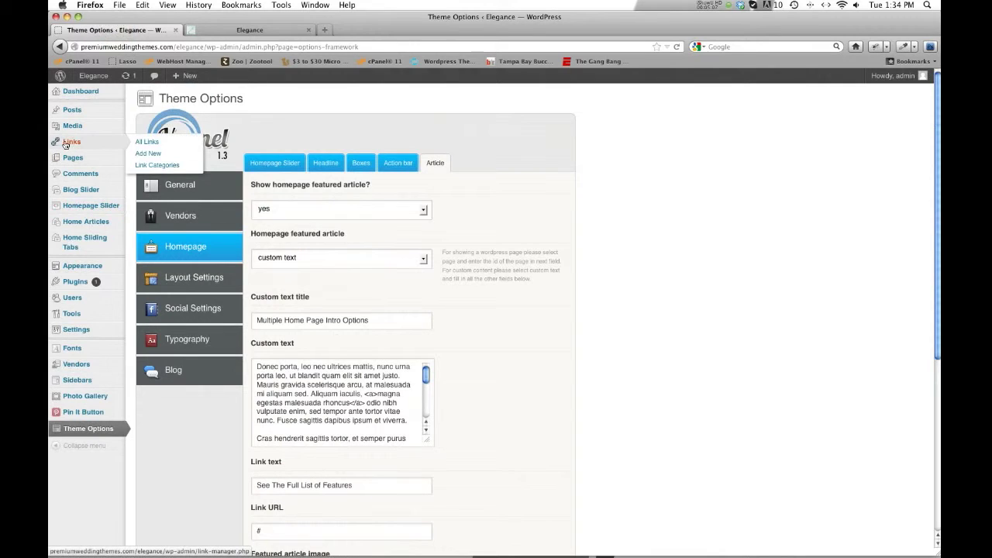
{"action": "left_click", "coordinate": [80, 245]}
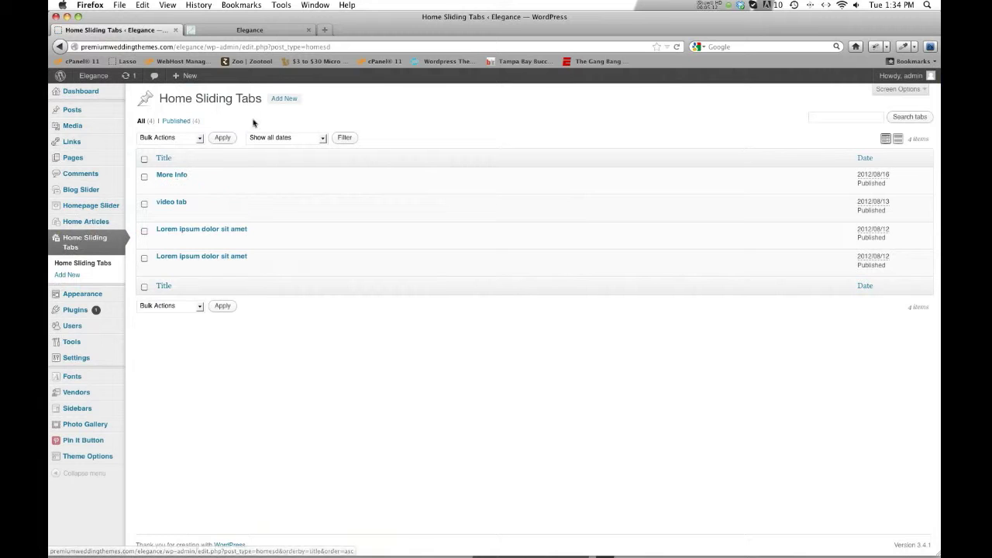
{"action": "left_click", "coordinate": [265, 30]}
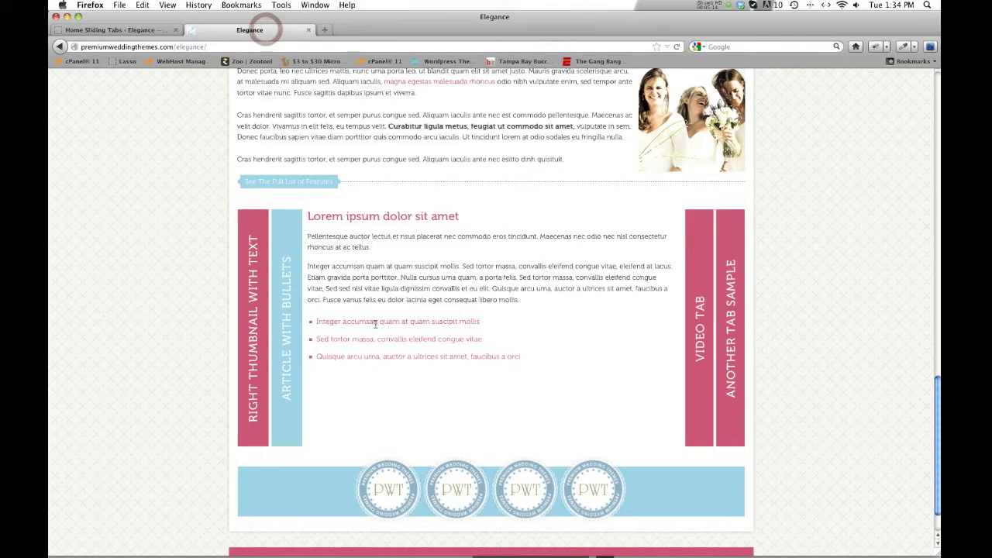
{"action": "left_click", "coordinate": [124, 29]}
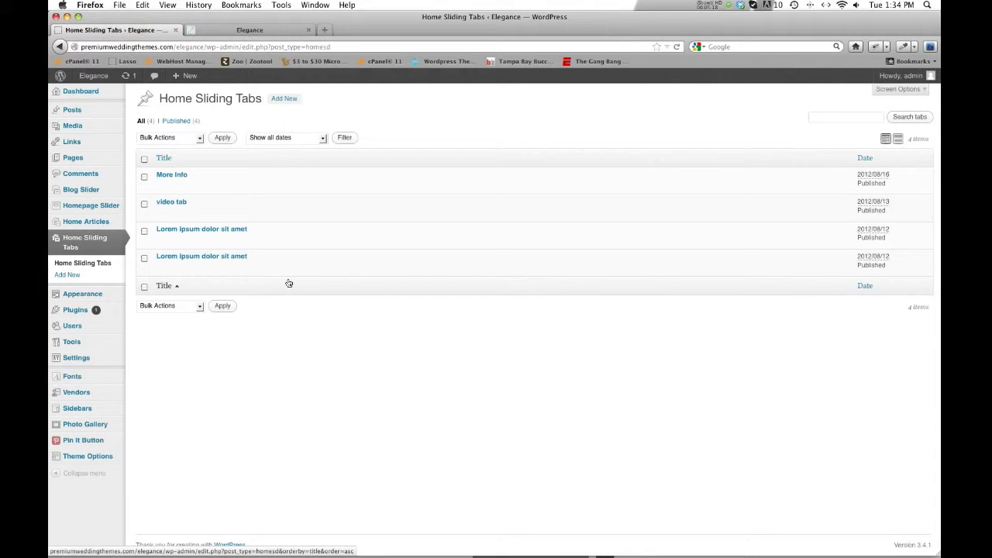
{"action": "left_click", "coordinate": [304, 351]}
- Open the More Info sliding tab for editing and examine its body text
{"action": "left_click", "coordinate": [172, 175]}
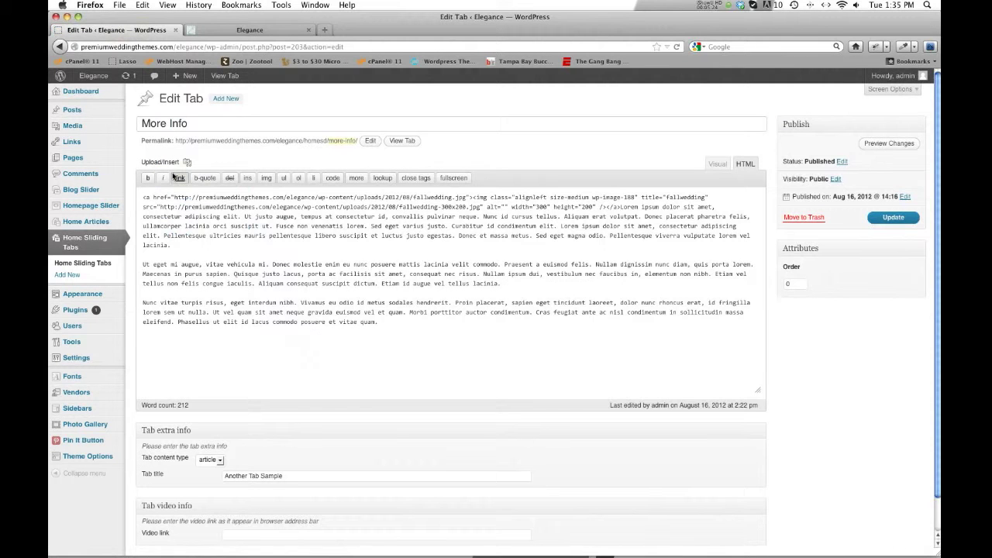
{"action": "scroll", "coordinate": [177, 181], "scroll_direction": "down", "scroll_amount": 1}
{"action": "scroll", "coordinate": [194, 198], "scroll_direction": "up", "scroll_amount": 1}
{"action": "left_click_drag", "start_coordinate": [389, 326], "coordinate": [186, 276]}
{"action": "scroll", "coordinate": [264, 302], "scroll_direction": "down", "scroll_amount": 1}
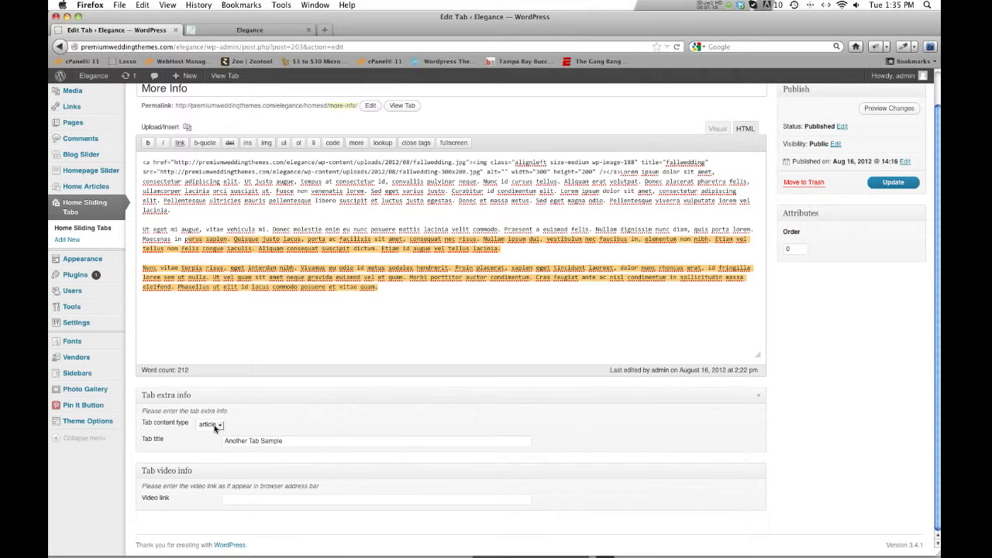
- Examine the More Info tab's title, its content type choices and the paragraphs of its body text
{"action": "left_click_drag", "start_coordinate": [290, 445], "coordinate": [214, 443]}
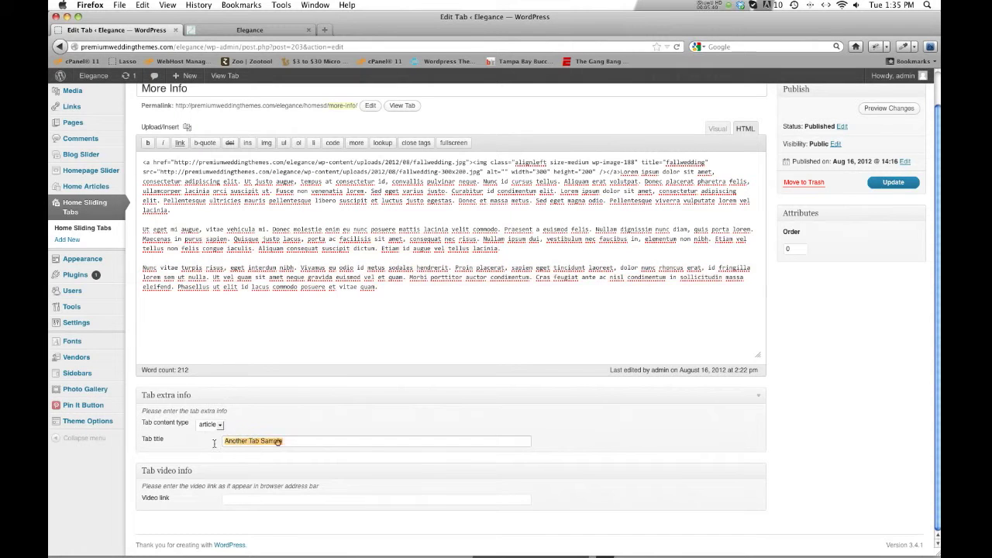
{"action": "left_click", "coordinate": [217, 425]}
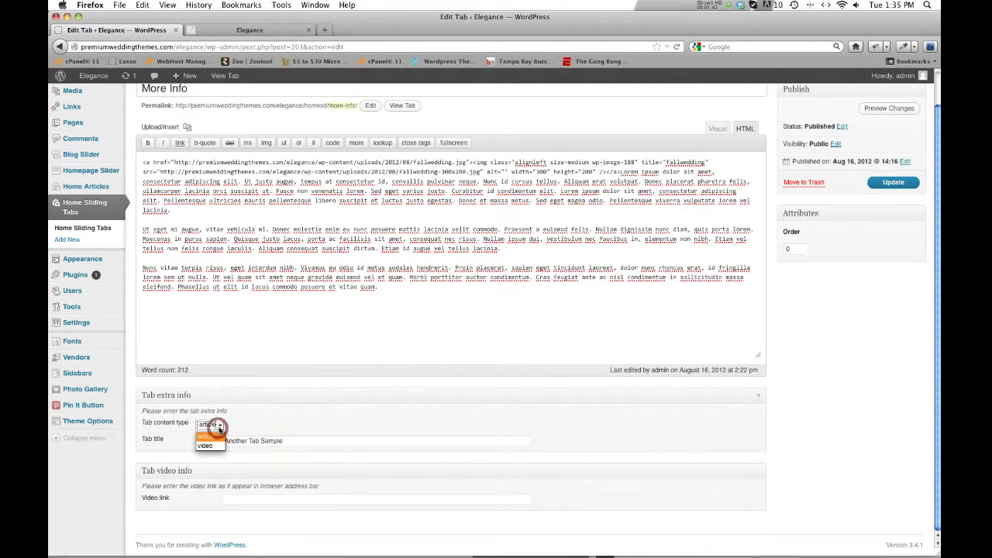
{"action": "left_click", "coordinate": [271, 408]}
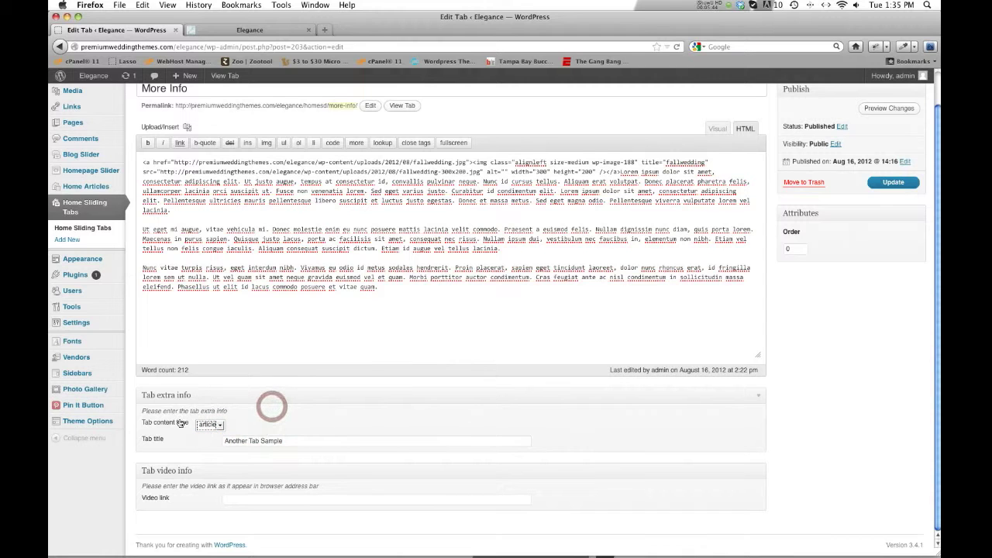
{"action": "left_click_drag", "start_coordinate": [396, 288], "coordinate": [185, 240]}
{"action": "left_click", "coordinate": [156, 228]}
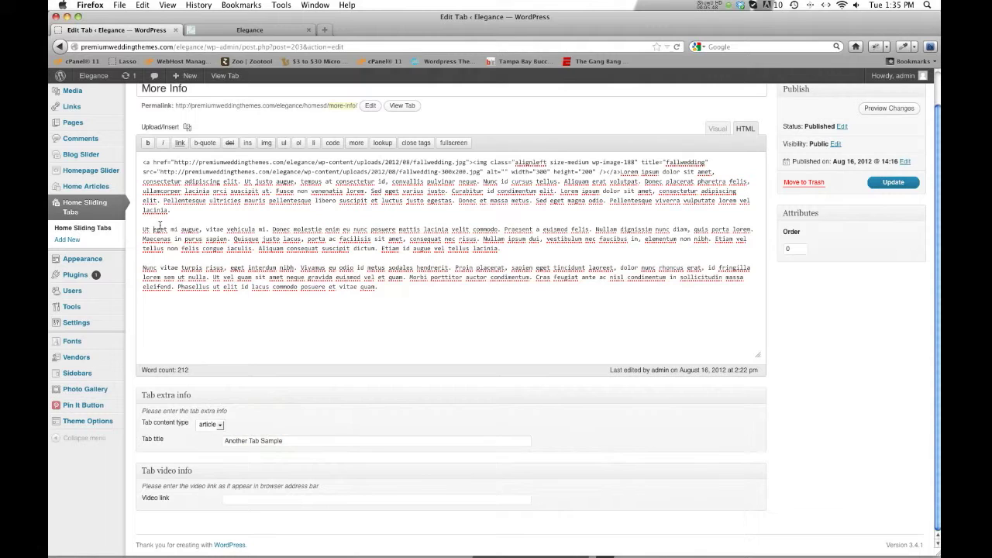
- Compare the More Info entry's tab title with the matching sliding tab label on the live homepage
{"action": "triple_click", "coordinate": [234, 442]}
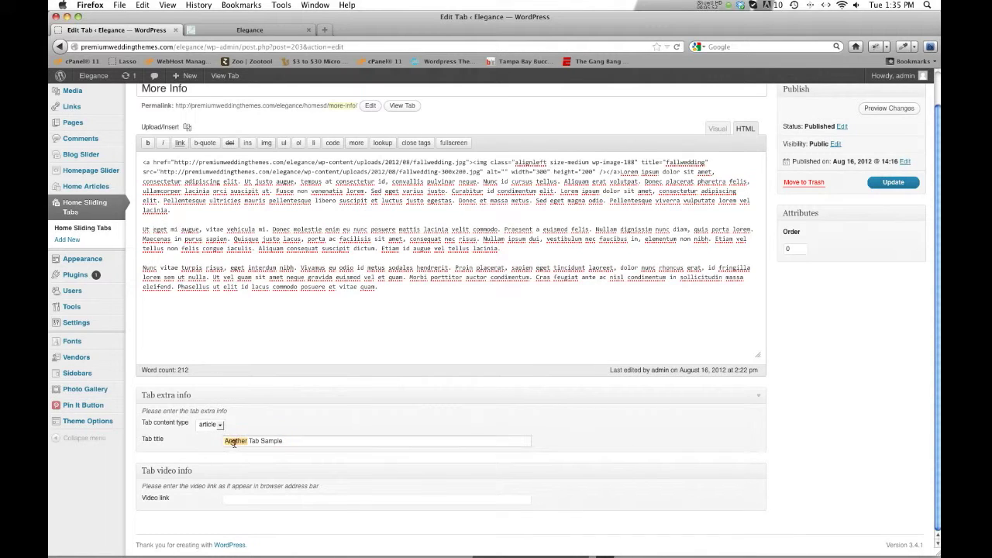
{"action": "left_click", "coordinate": [235, 31]}
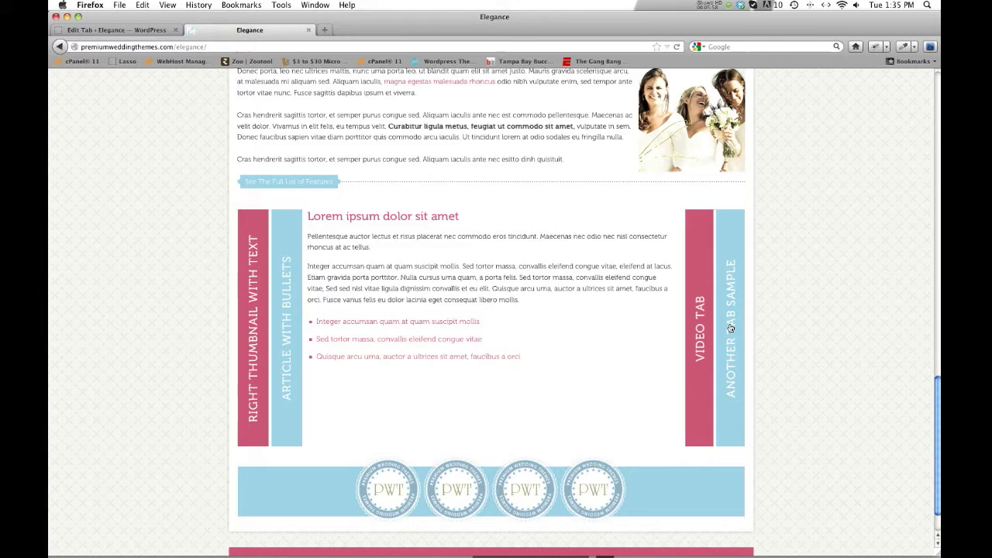
{"action": "left_click", "coordinate": [105, 30]}
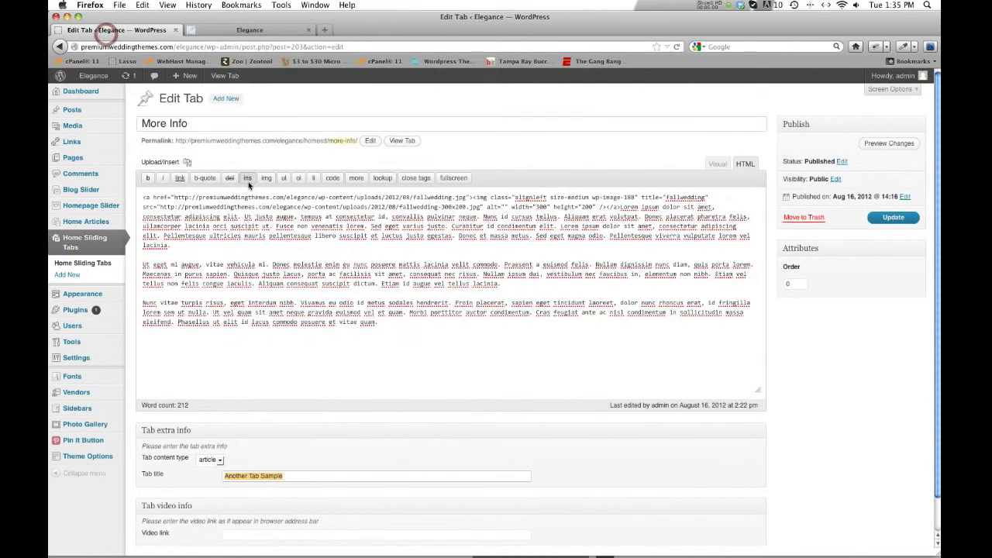
- Examine the entry's main title and its separate tab title in the extra info section
{"action": "triple_click", "coordinate": [212, 126]}
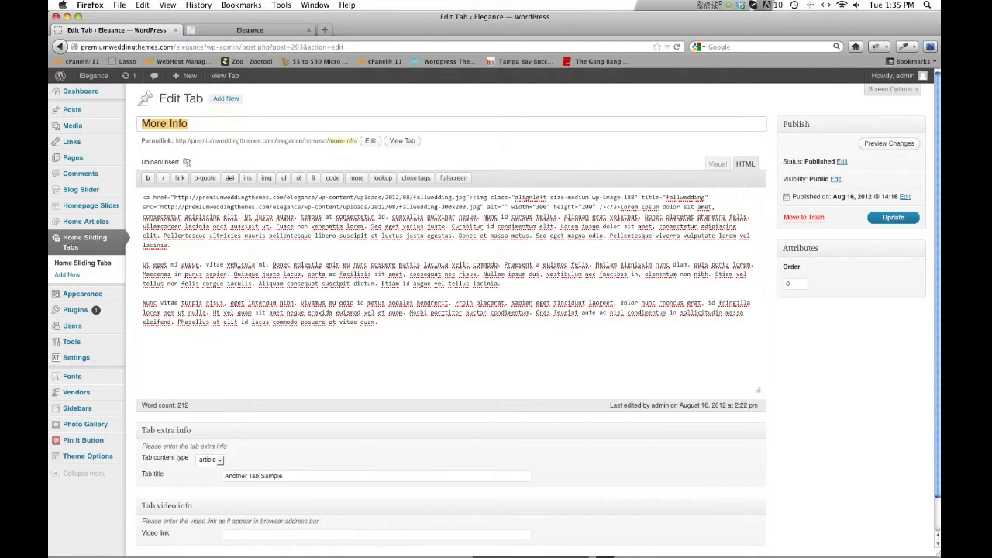
{"action": "triple_click", "coordinate": [212, 126]}
{"action": "scroll", "coordinate": [301, 421], "scroll_direction": "down", "scroll_amount": 1}
{"action": "left_click", "coordinate": [289, 439]}
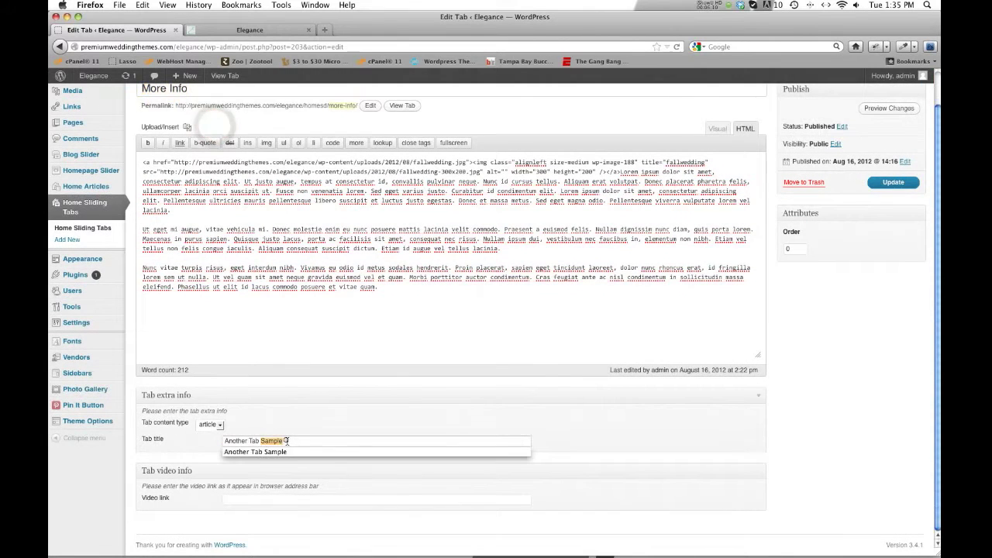
{"action": "triple_click", "coordinate": [287, 441]}
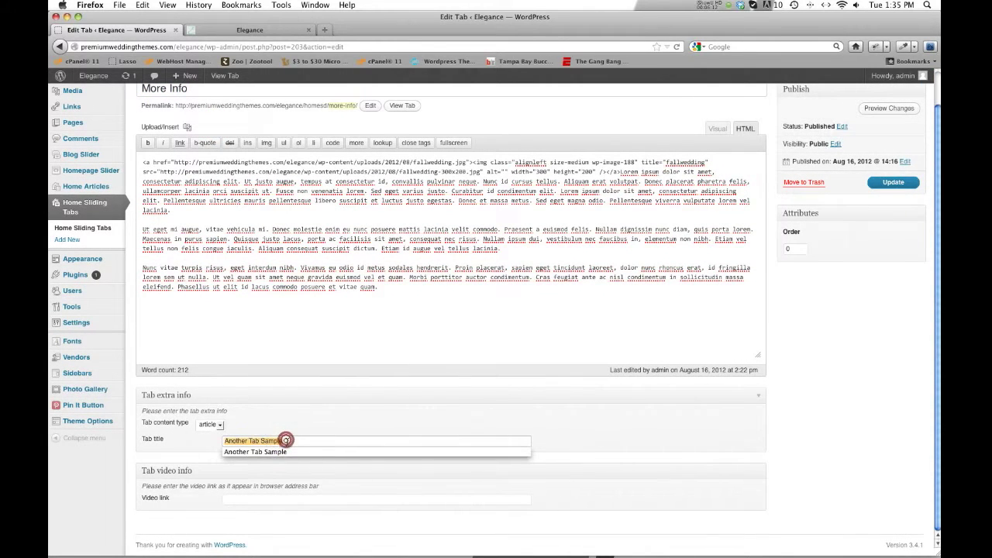
- Try the video content type for the More Info sliding tab
{"action": "left_click", "coordinate": [297, 423]}
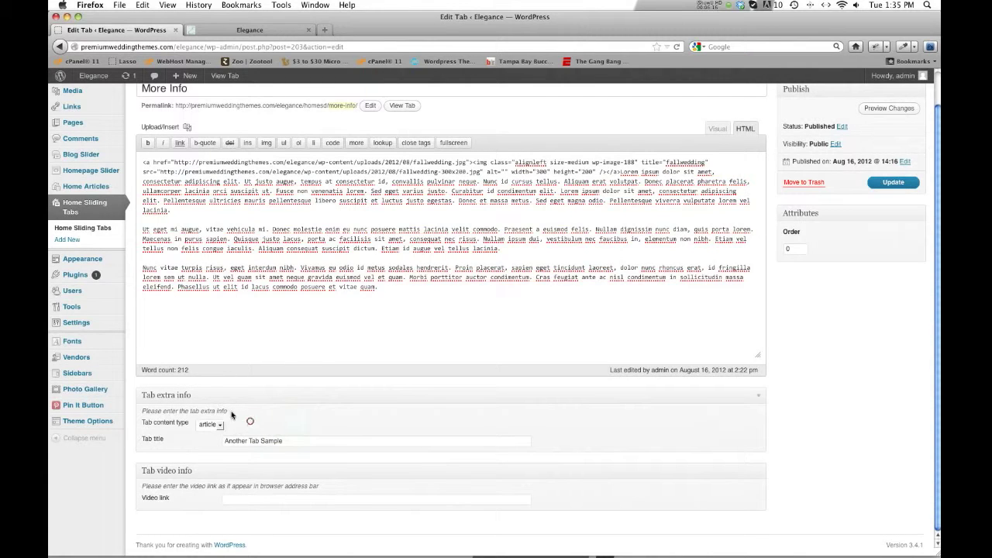
{"action": "left_click", "coordinate": [209, 425]}
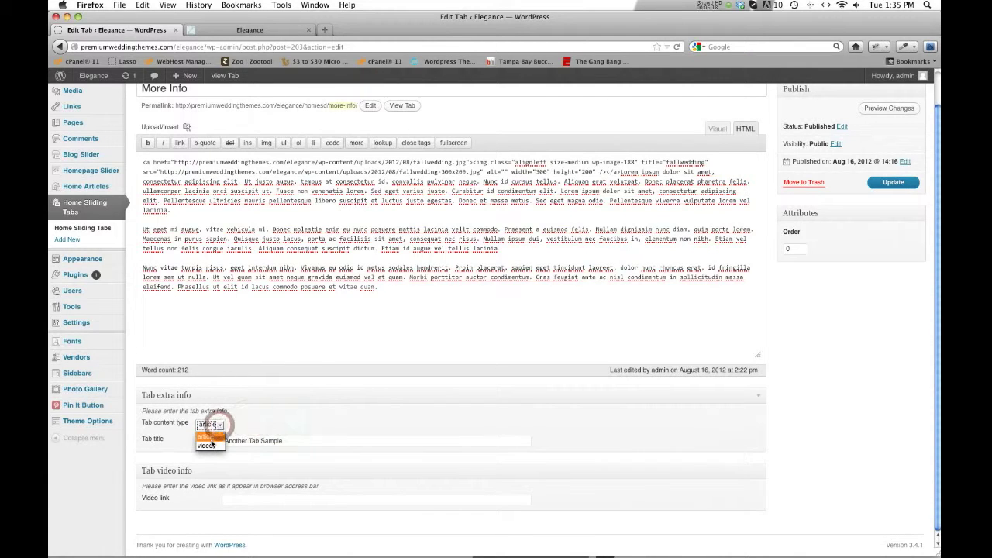
{"action": "left_click", "coordinate": [208, 445]}
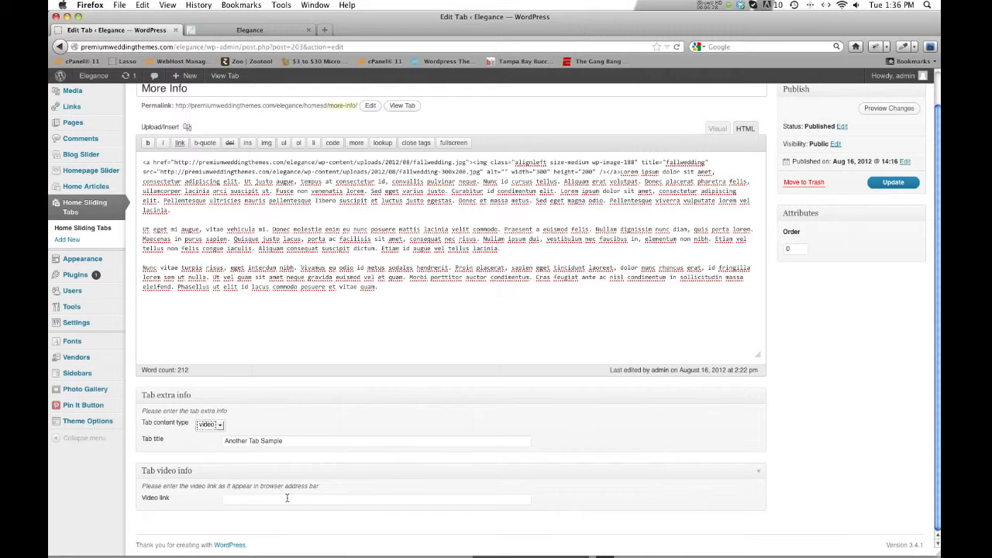
- Open the video tab entry from the Home Sliding Tabs list and examine its video link and empty body
{"action": "left_click", "coordinate": [97, 230]}
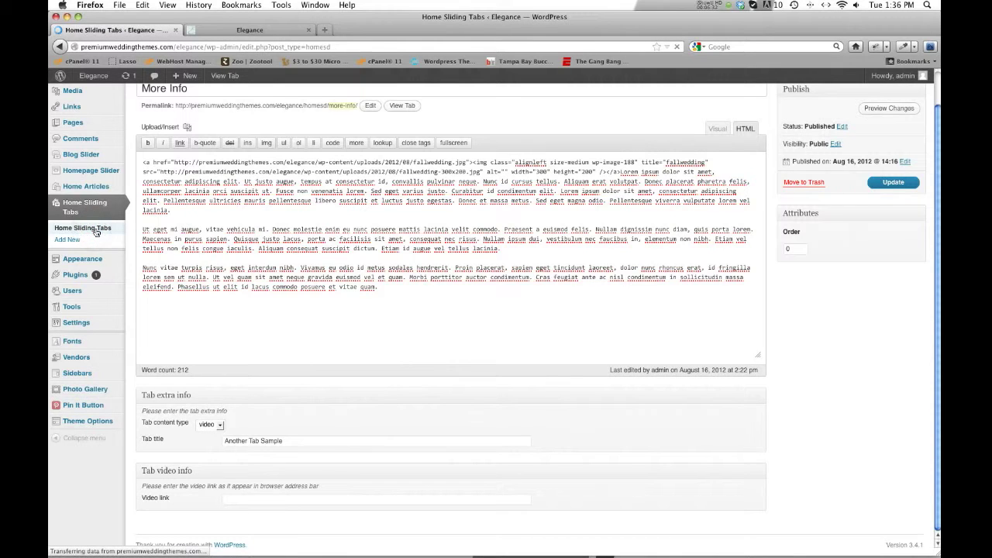
{"action": "left_click", "coordinate": [177, 203]}
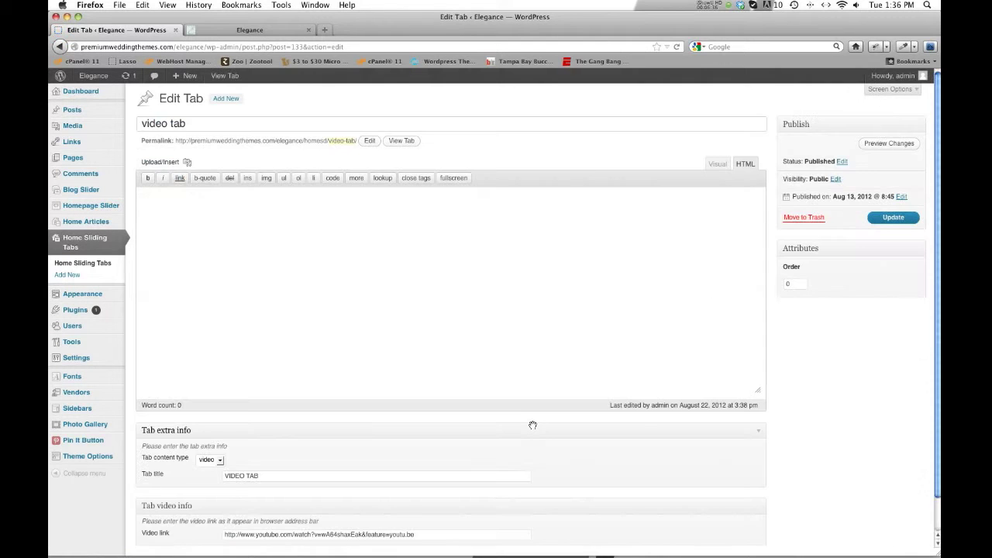
{"action": "scroll", "coordinate": [532, 425], "scroll_direction": "down", "scroll_amount": 1}
{"action": "triple_click", "coordinate": [411, 500]}
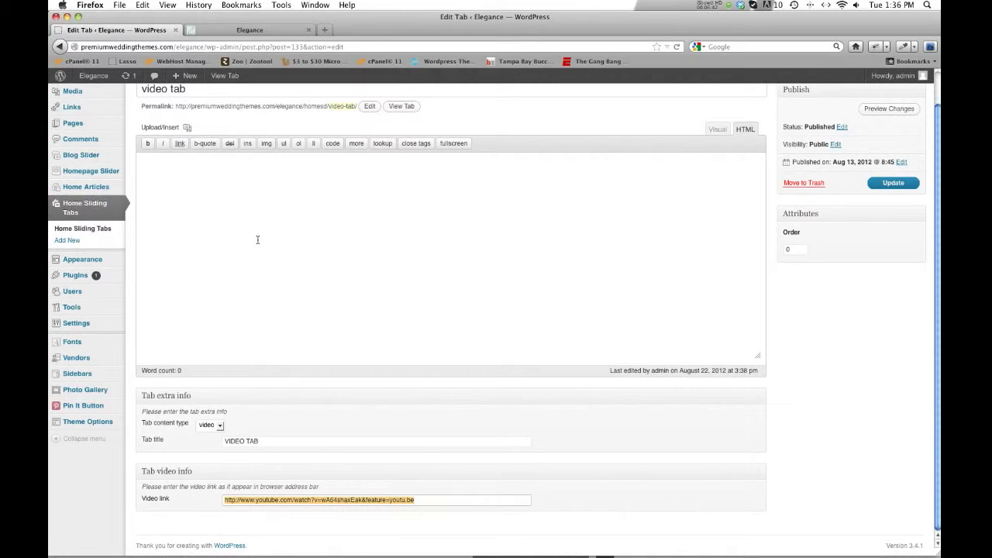
{"action": "scroll", "coordinate": [287, 243], "scroll_direction": "up", "scroll_amount": 2}
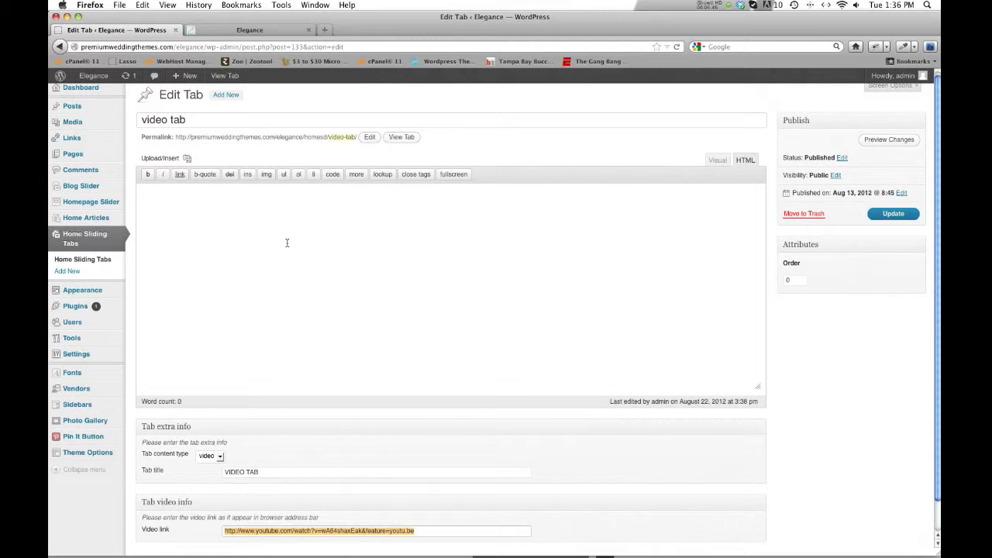
- View the logo bar and footer below the sliding tabs on the live homepage
{"action": "left_click", "coordinate": [246, 29]}
{"action": "scroll", "coordinate": [387, 356], "scroll_direction": "down", "scroll_amount": 2}
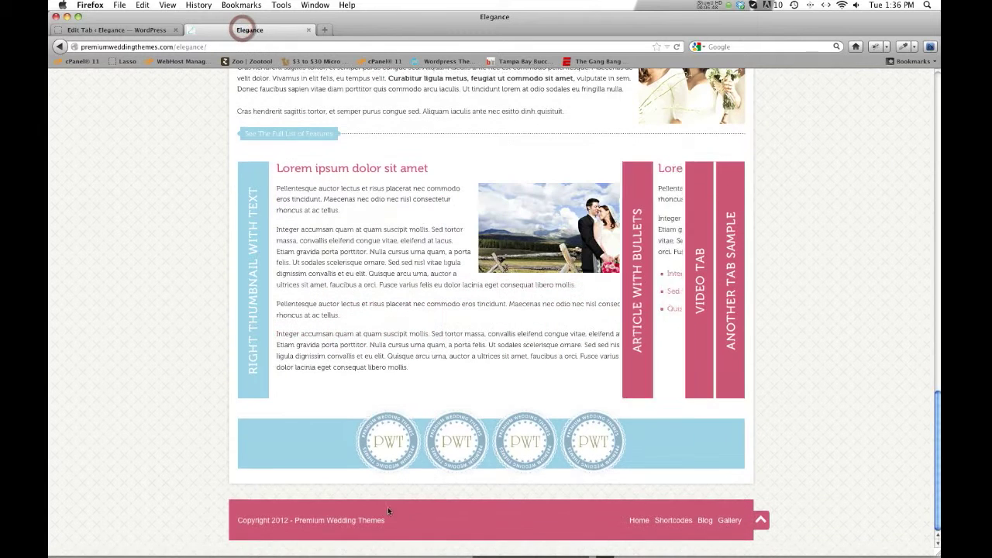
{"action": "left_click", "coordinate": [118, 31]}
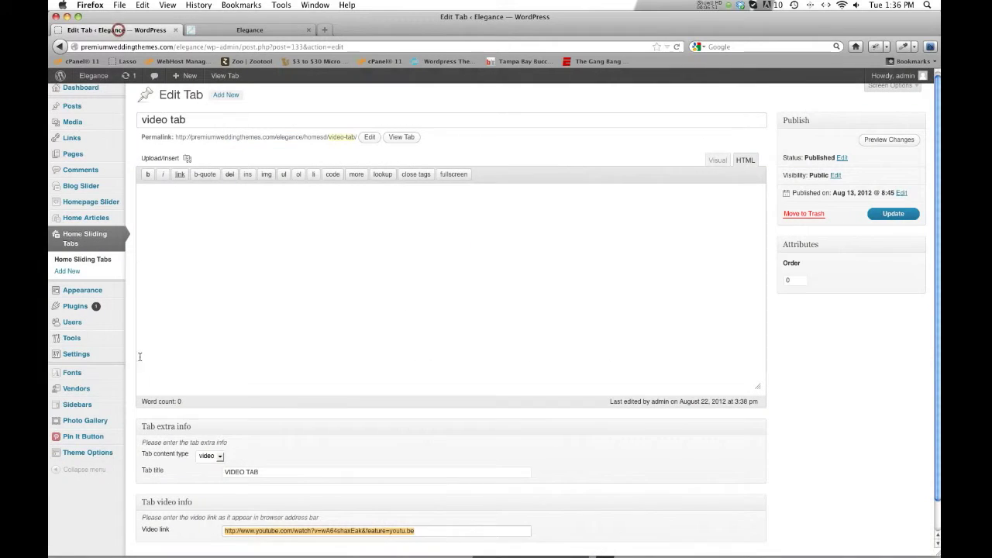
- Open the general Footer settings in Theme Options and compare the copyright text, footer logos and links with the live homepage's footer
{"action": "left_click", "coordinate": [100, 456]}
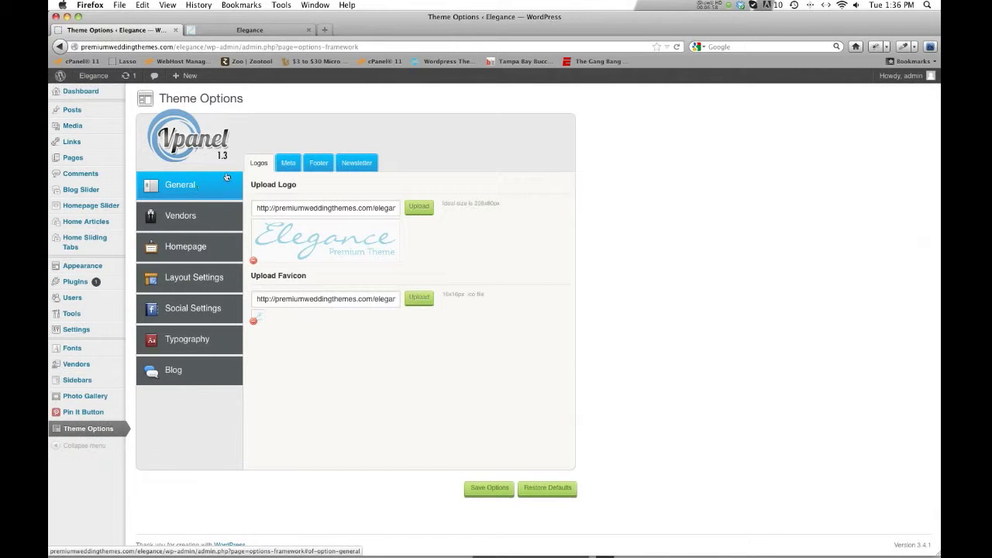
{"action": "left_click", "coordinate": [319, 163]}
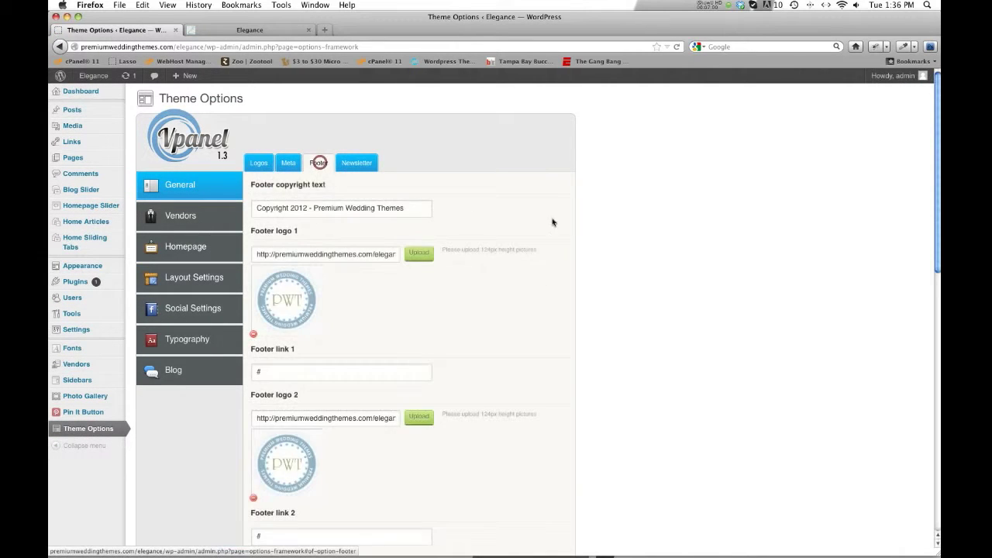
{"action": "scroll", "coordinate": [381, 284], "scroll_direction": "down", "scroll_amount": 3}
{"action": "scroll", "coordinate": [382, 284], "scroll_direction": "up", "scroll_amount": 3}
{"action": "scroll", "coordinate": [322, 276], "scroll_direction": "down", "scroll_amount": 5}
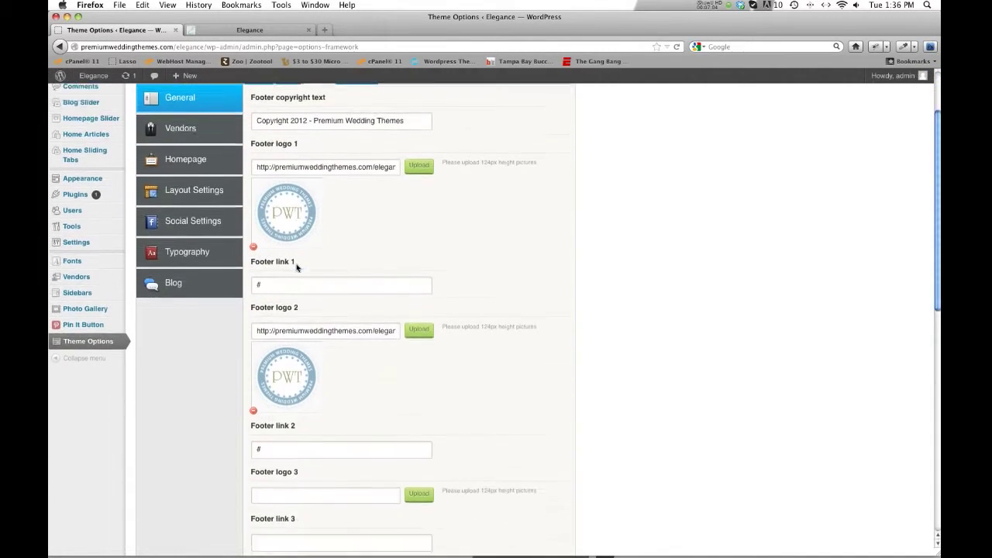
{"action": "scroll", "coordinate": [300, 271], "scroll_direction": "down", "scroll_amount": 8}
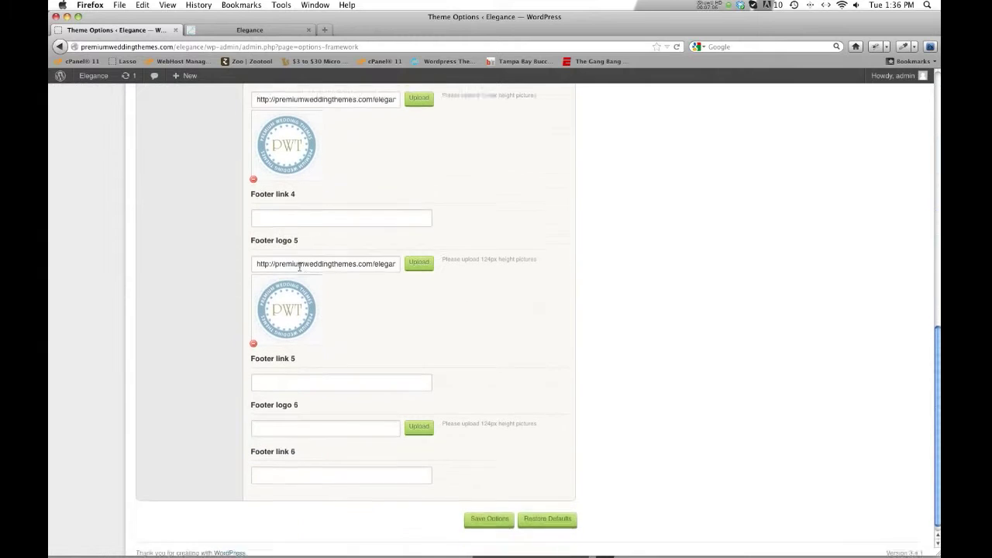
{"action": "left_click", "coordinate": [261, 34]}
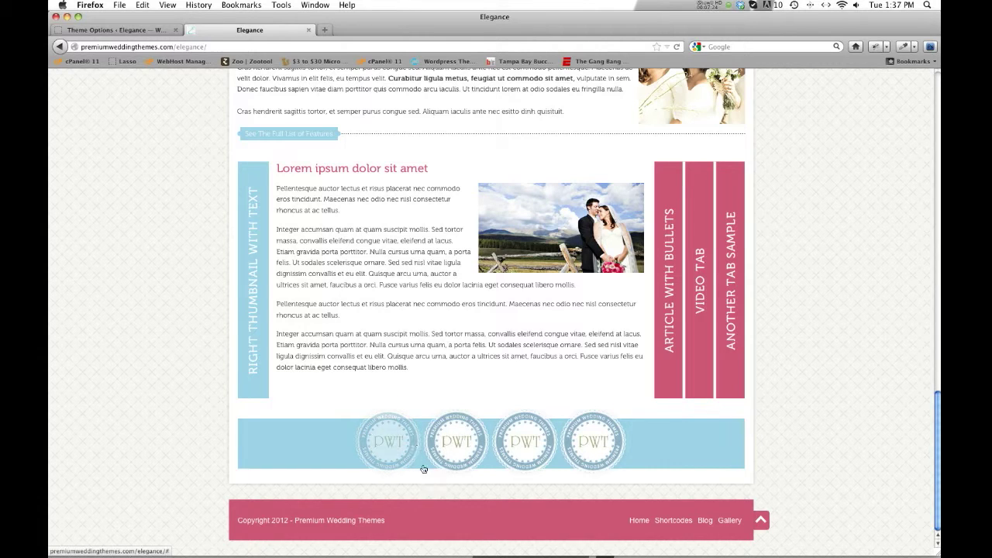
{"action": "key", "text": "ctrl+Tab"}
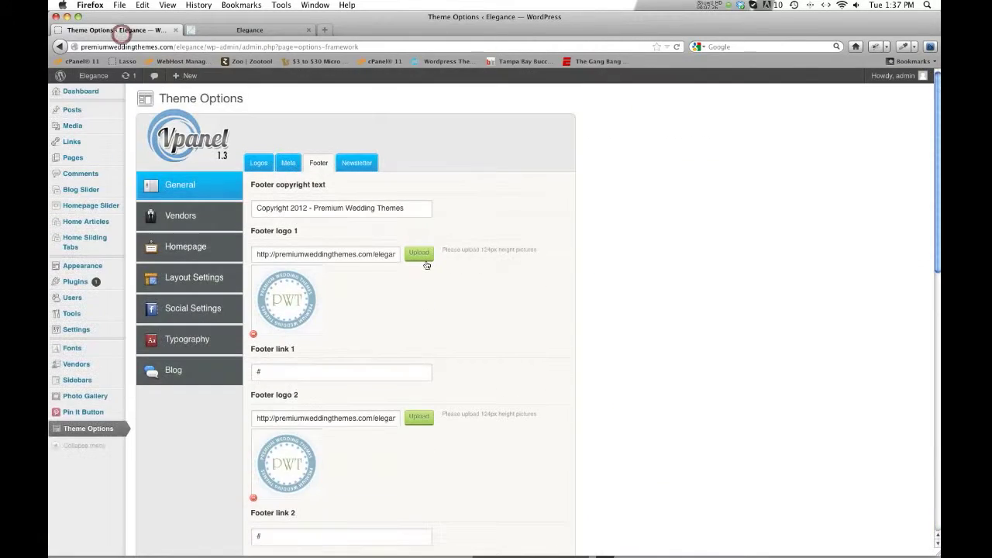